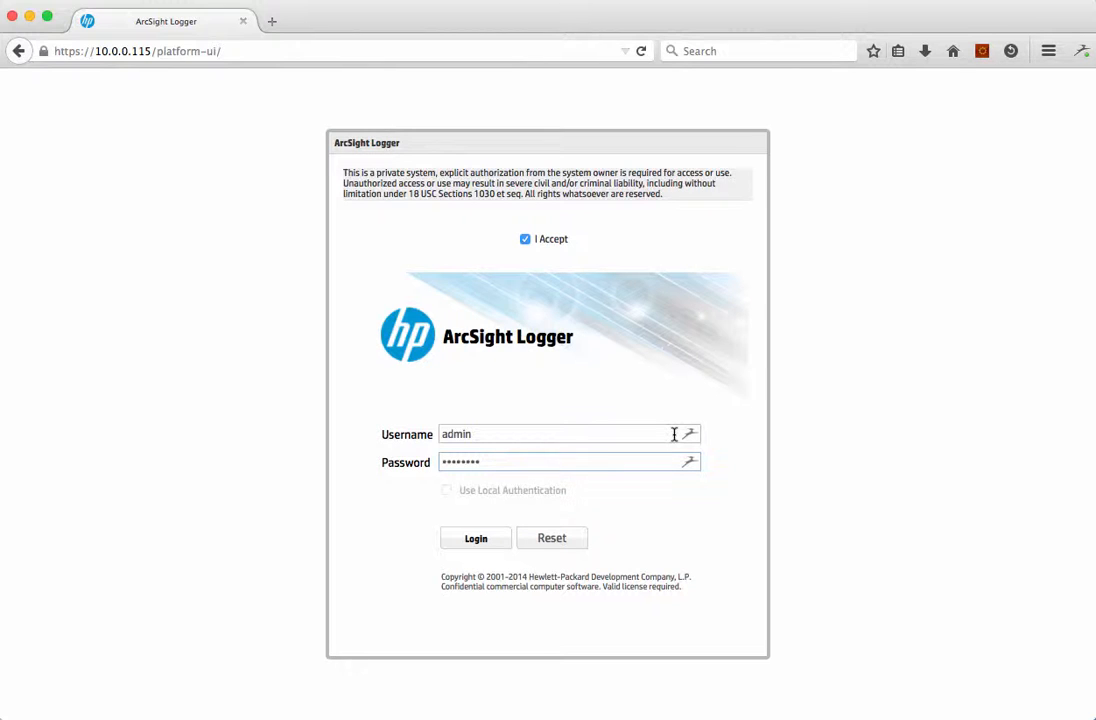
Step: Log in as admin and go to the Lookup Files configuration page
click(476, 540)
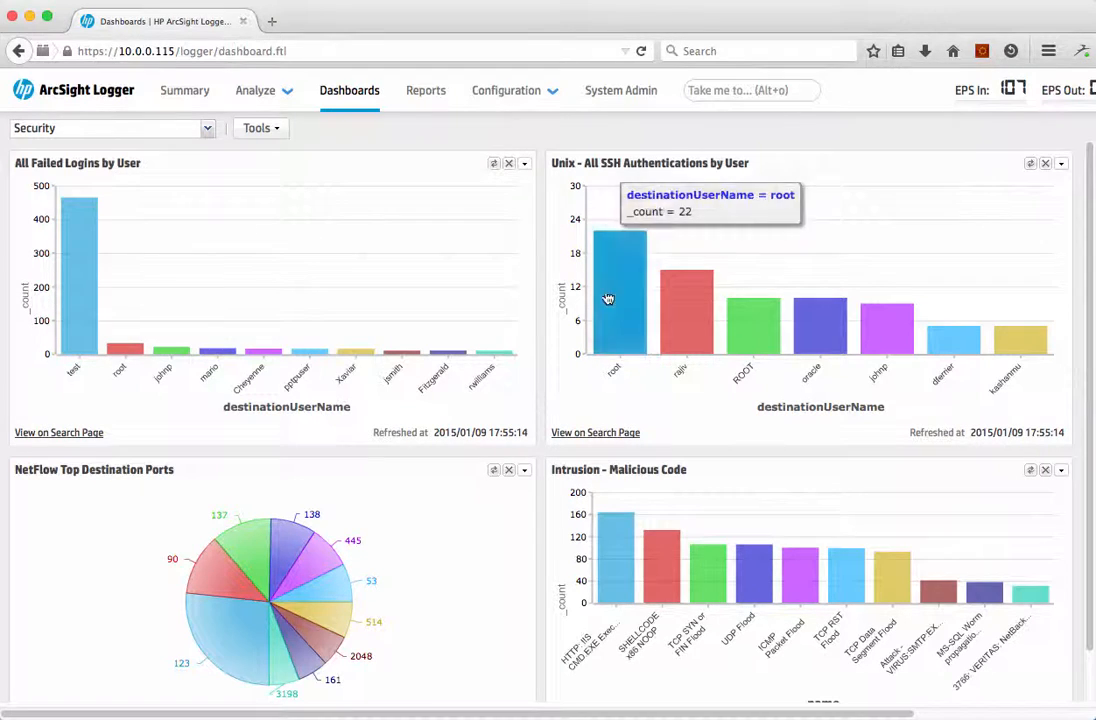
click(704, 90)
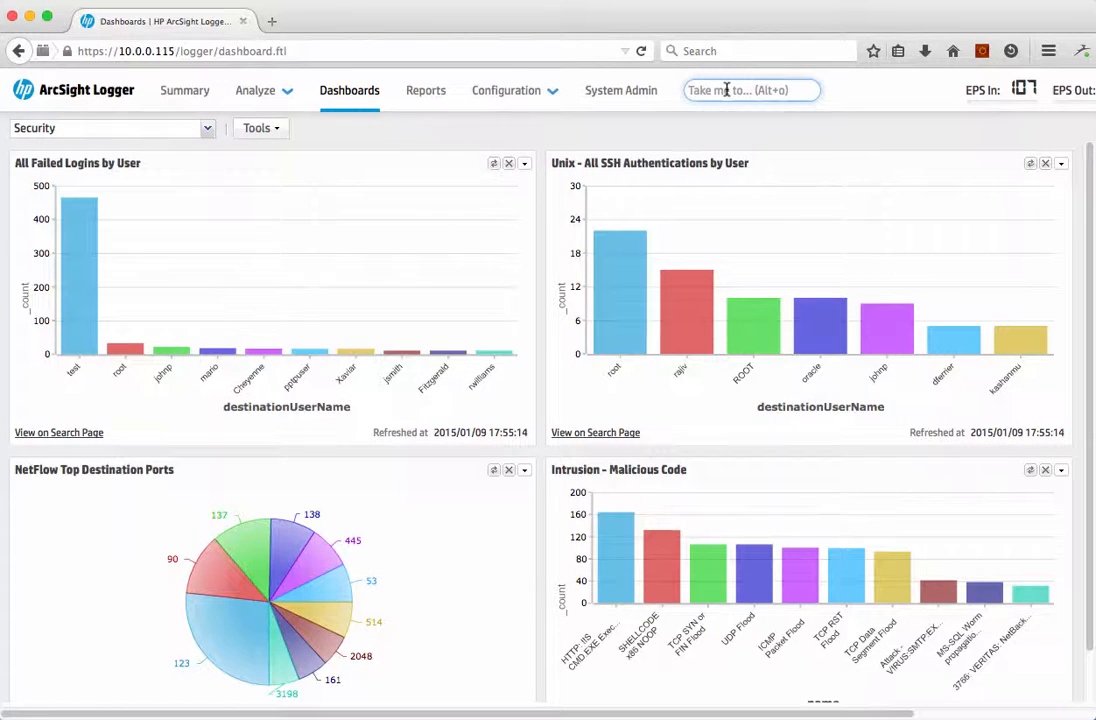
text(look)
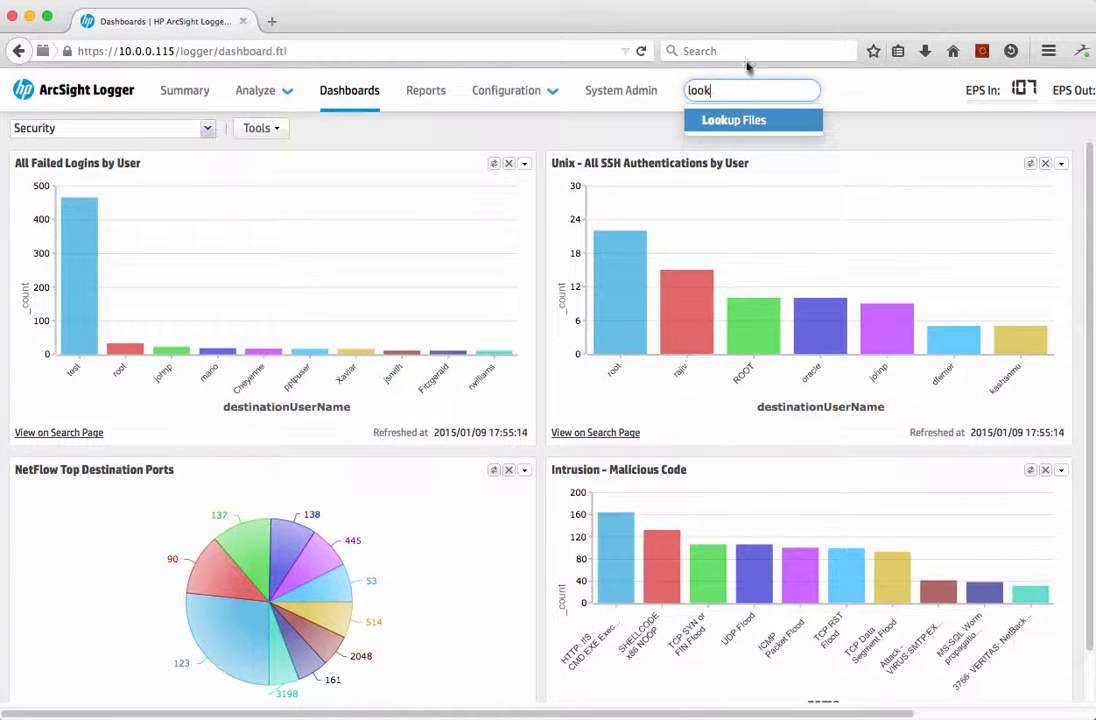
click(720, 118)
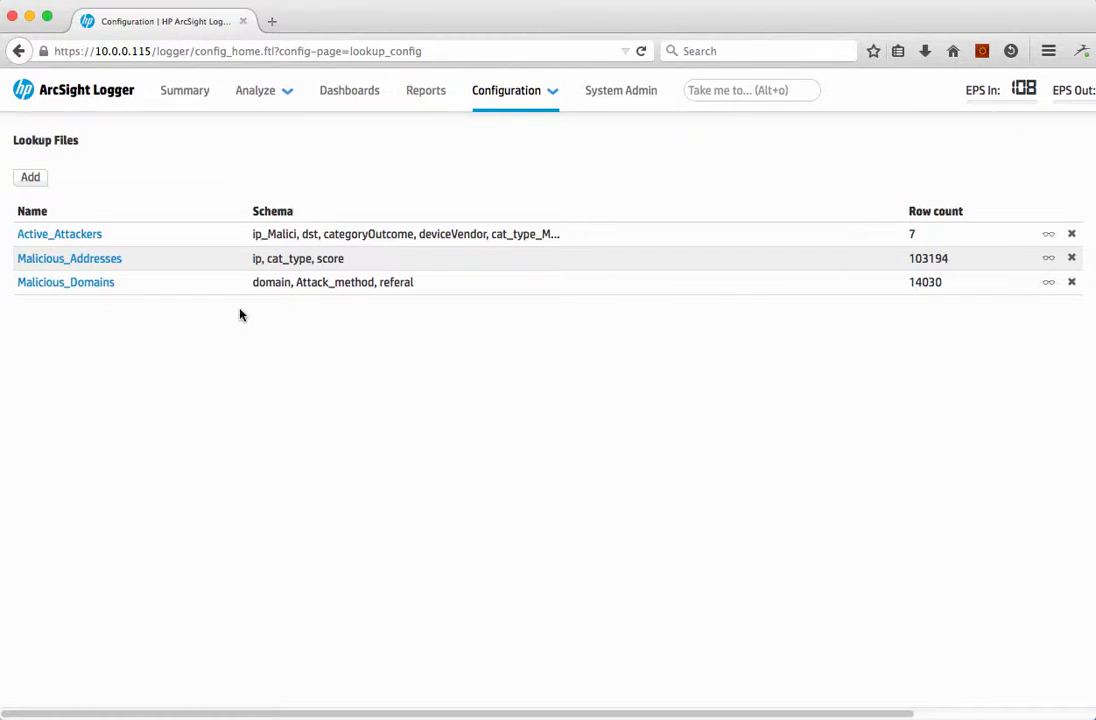
Step: Review the row count and preview of the Malicious_Addresses lookup file, then return to the lookup file list
click(31, 262)
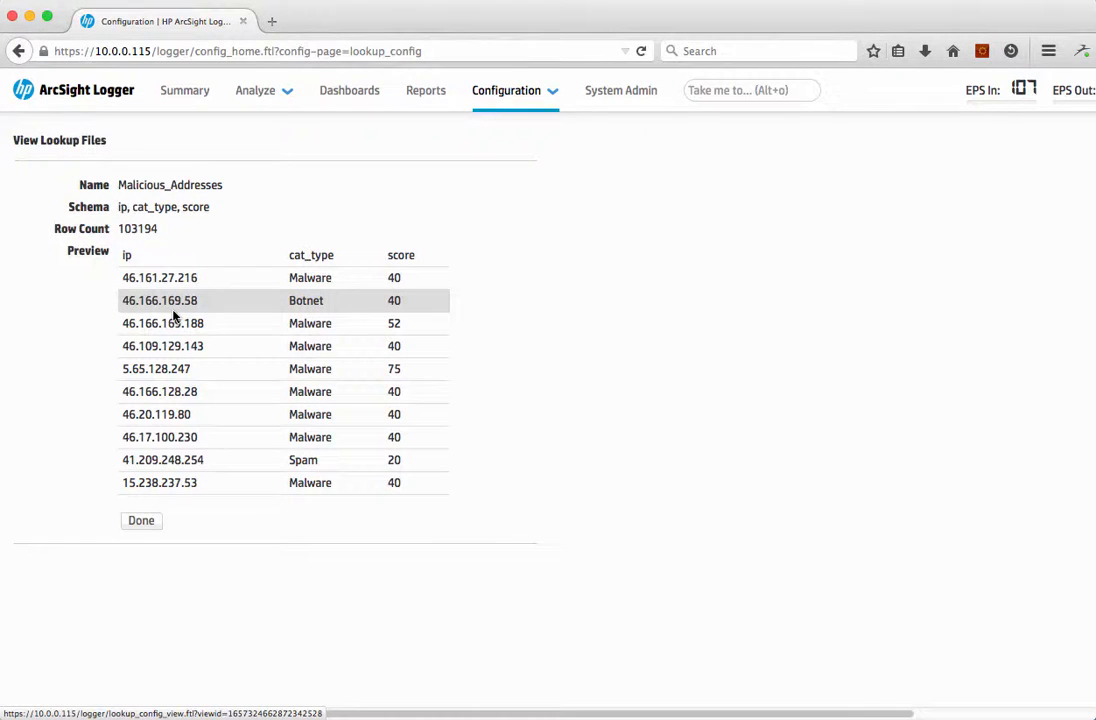
drag(118, 229, 157, 232)
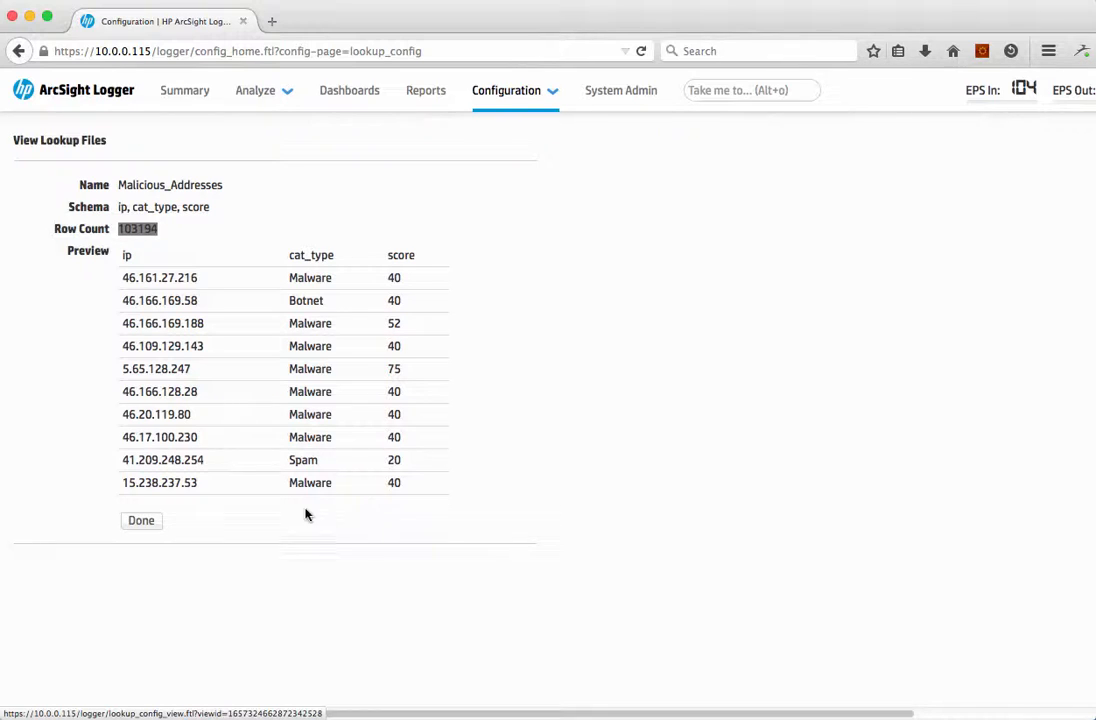
click(150, 520)
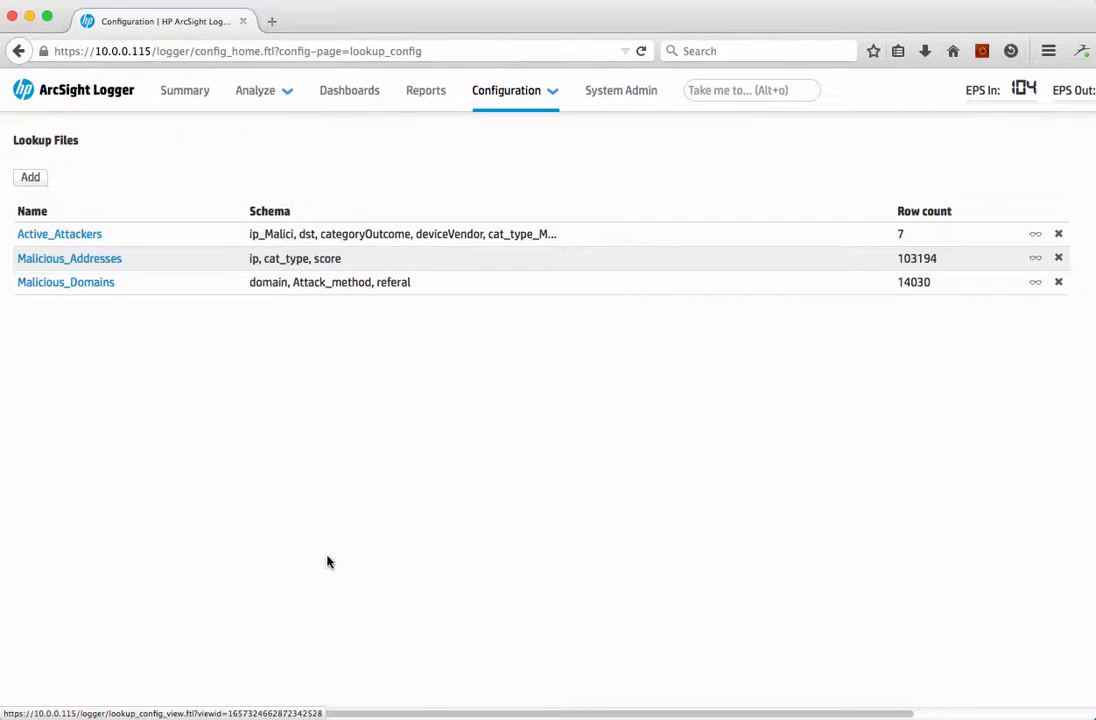
Step: Go to the event search page and run the query destinationPort=443
click(755, 90)
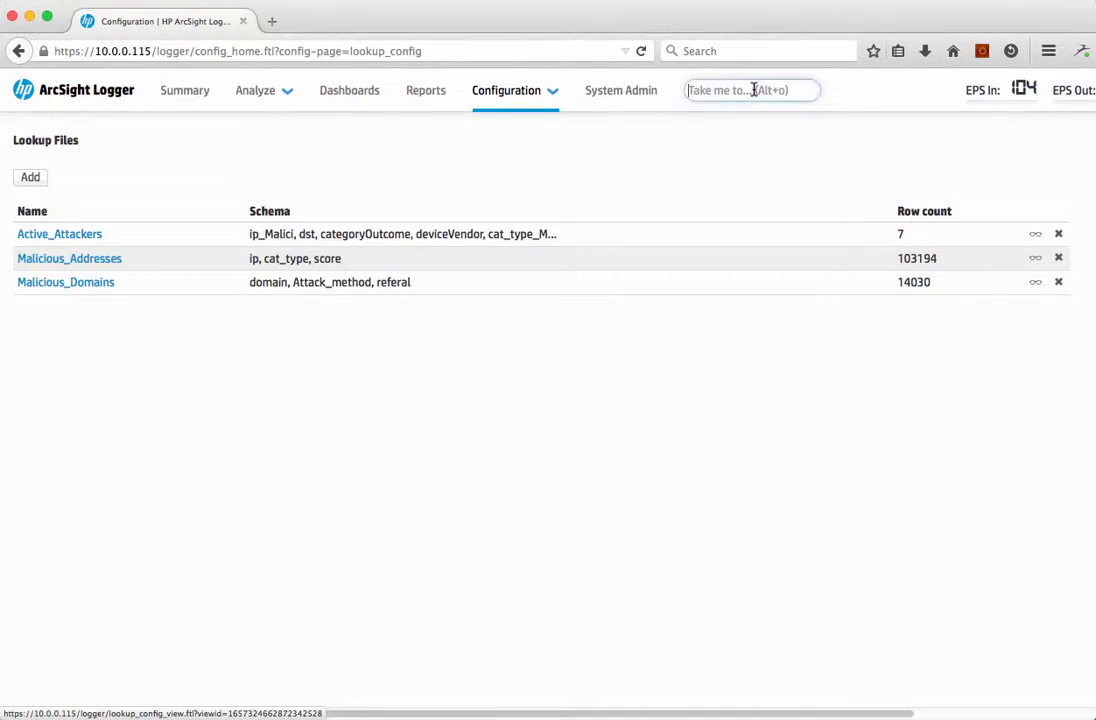
text(sea)
key(Return)
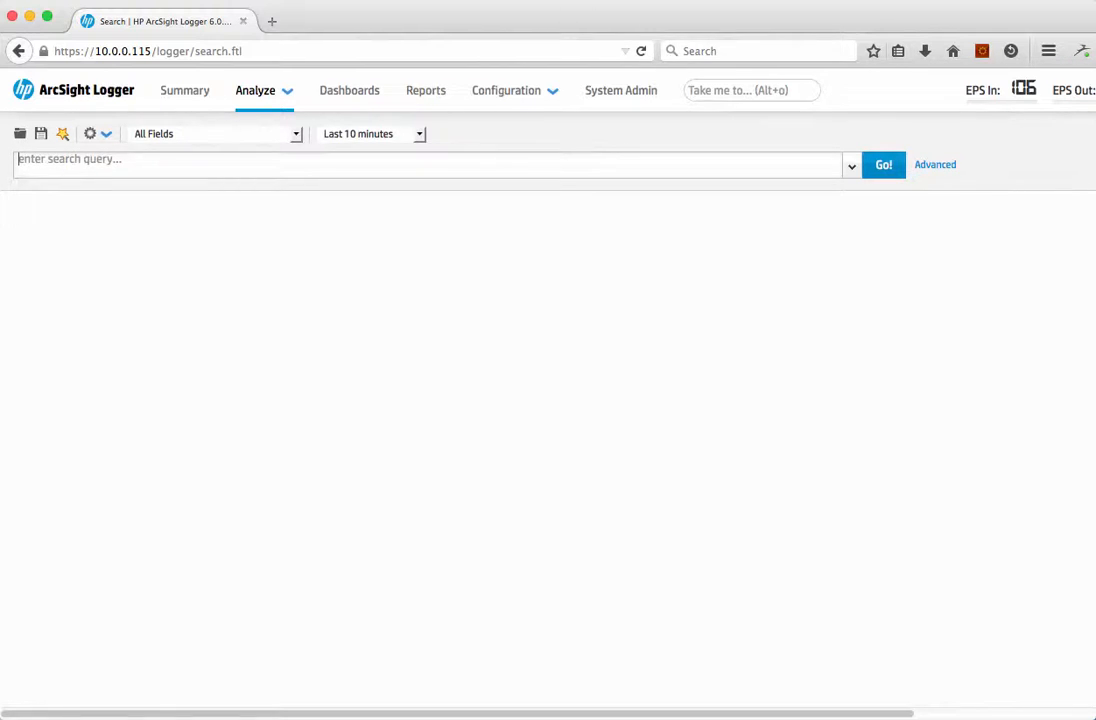
text(destination)
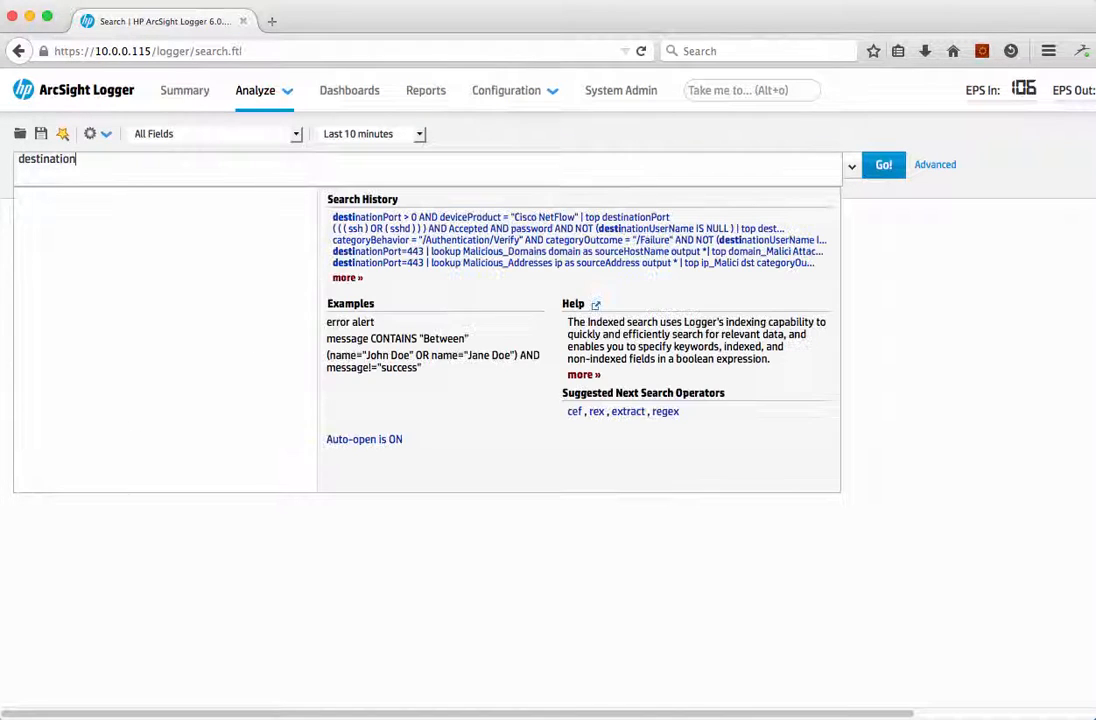
text(Port)
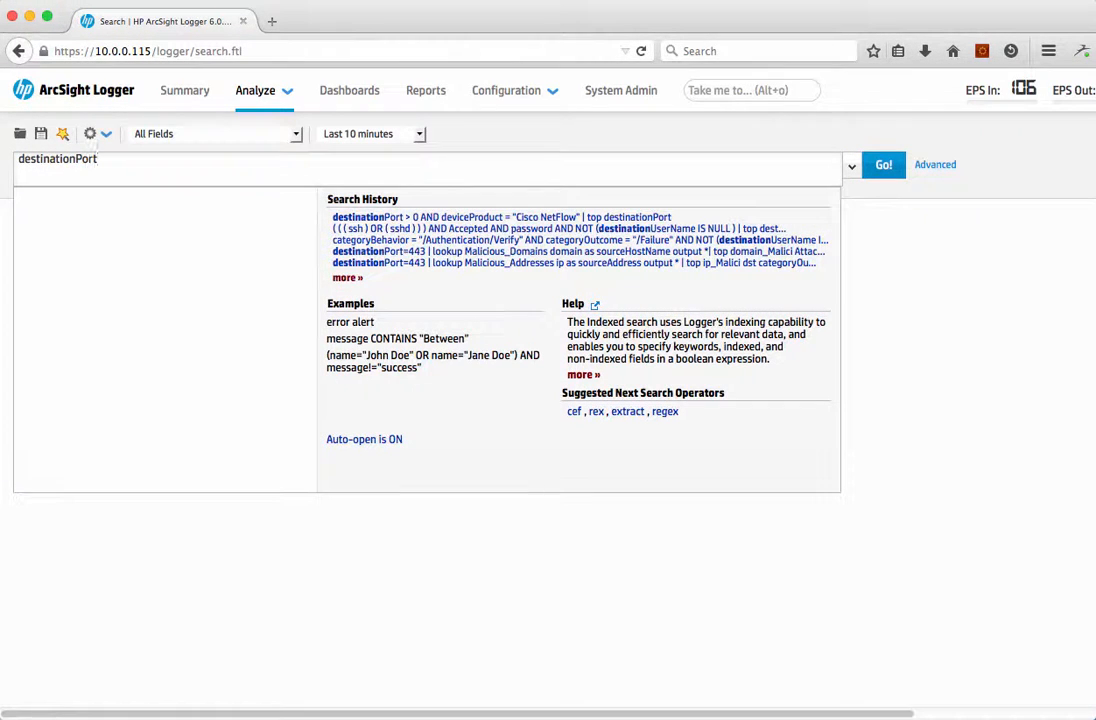
text(=443)
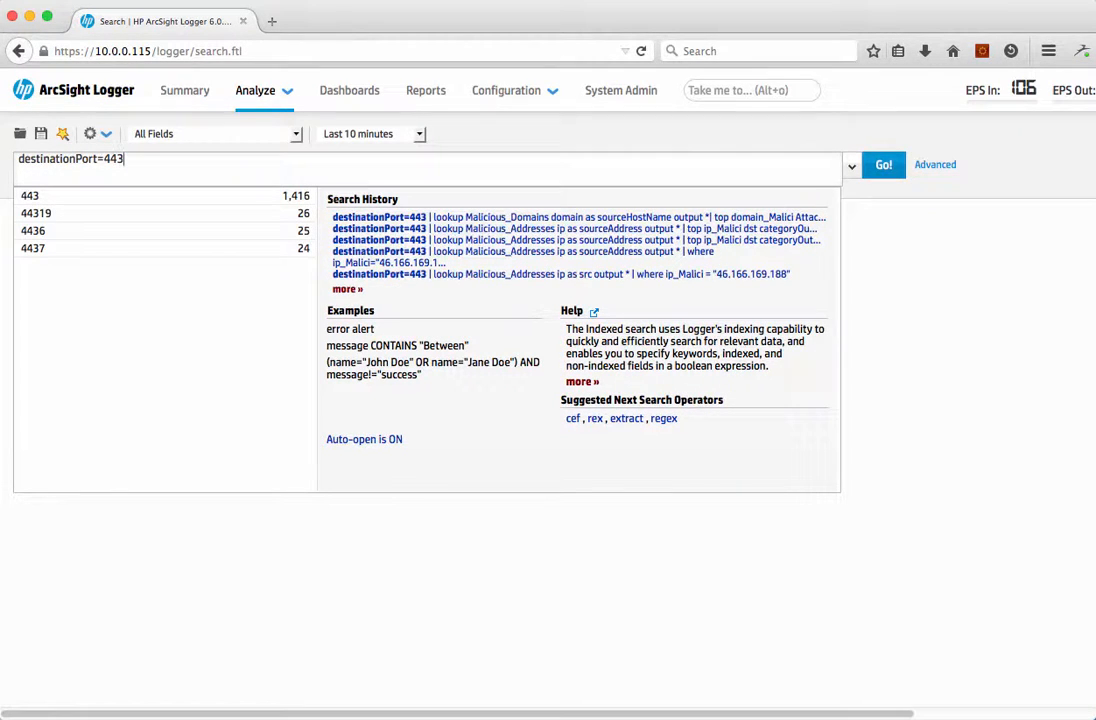
key(Return)
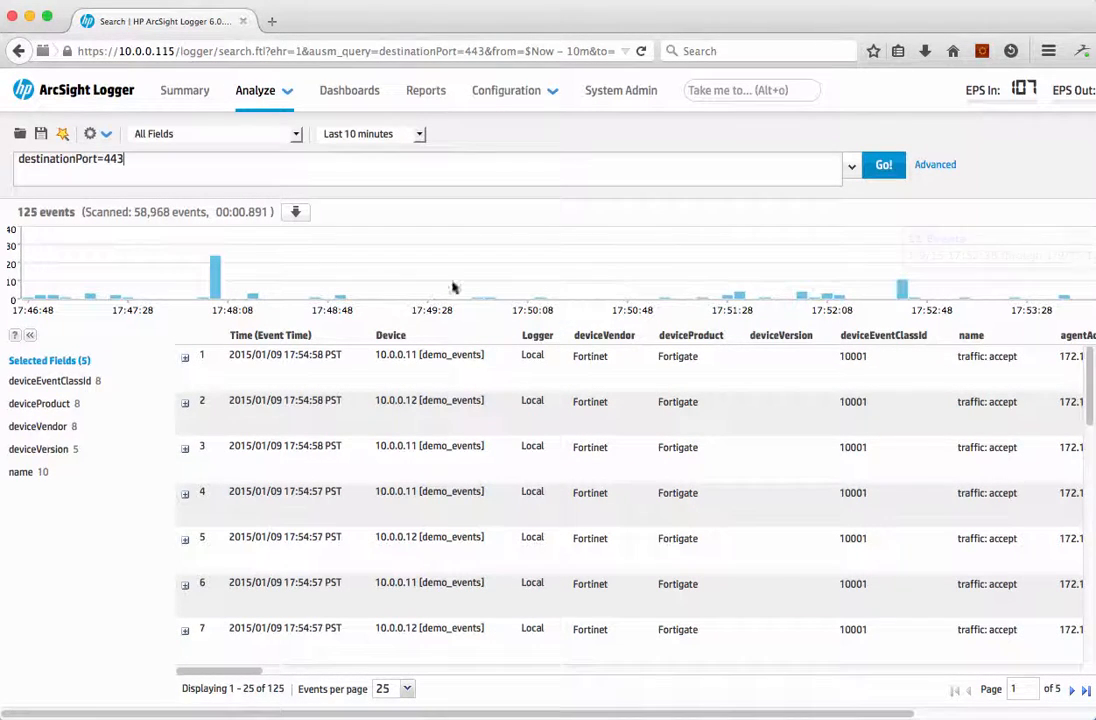
Step: Load the saved search Malicious_lookup and run it to match source addresses against the Malicious_Addresses lookup
mouse_move(905, 290)
click(20, 133)
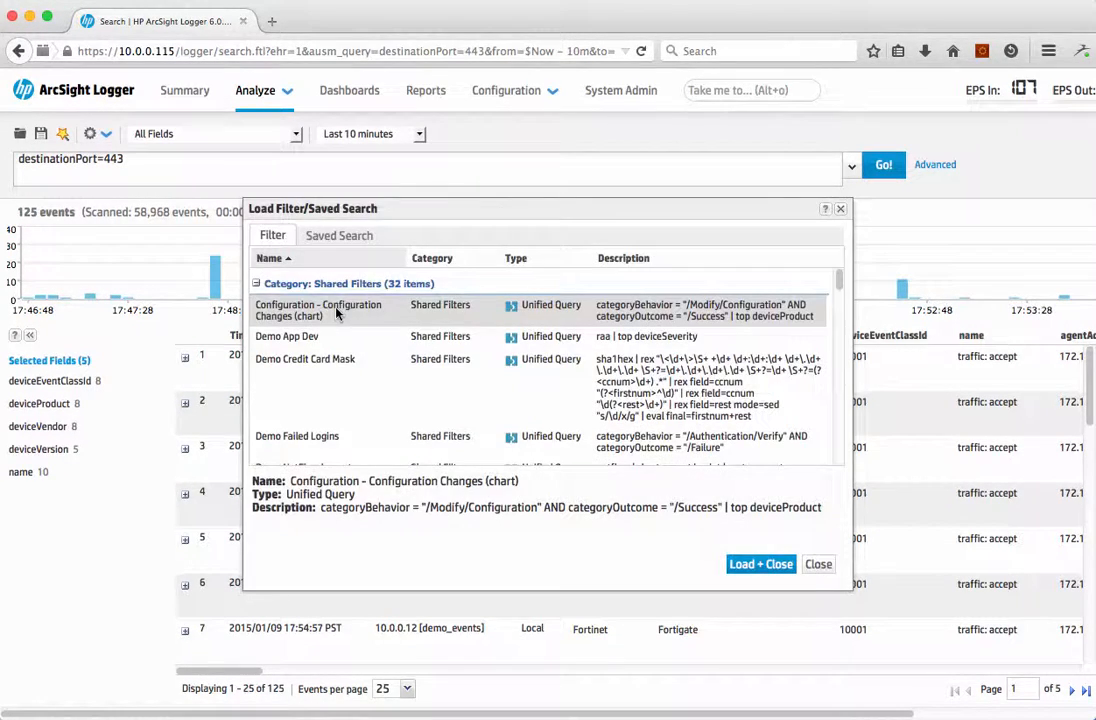
click(330, 234)
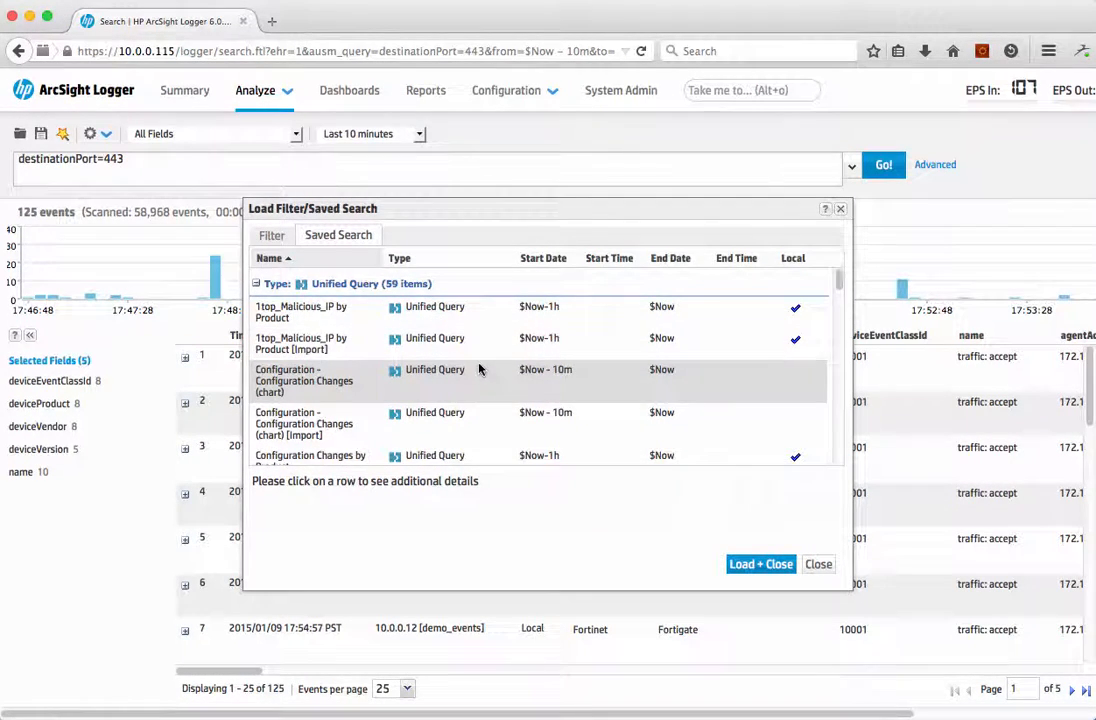
scroll(478, 369, down, 5)
scroll(478, 369, down, 10)
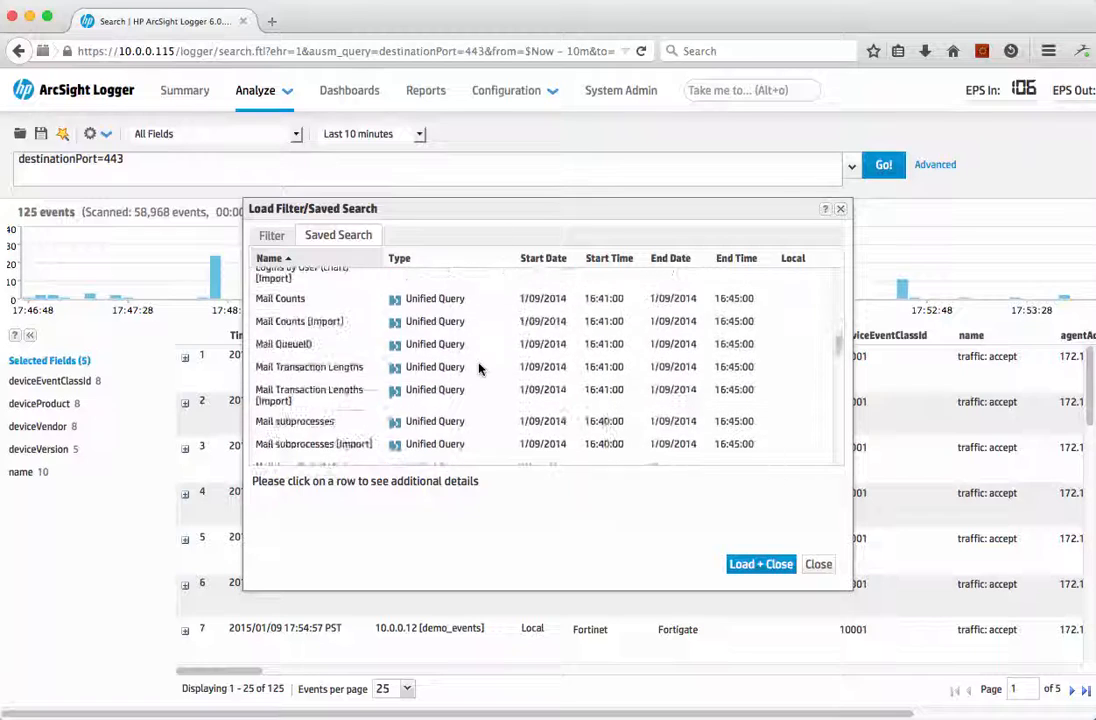
scroll(478, 369, down, 2)
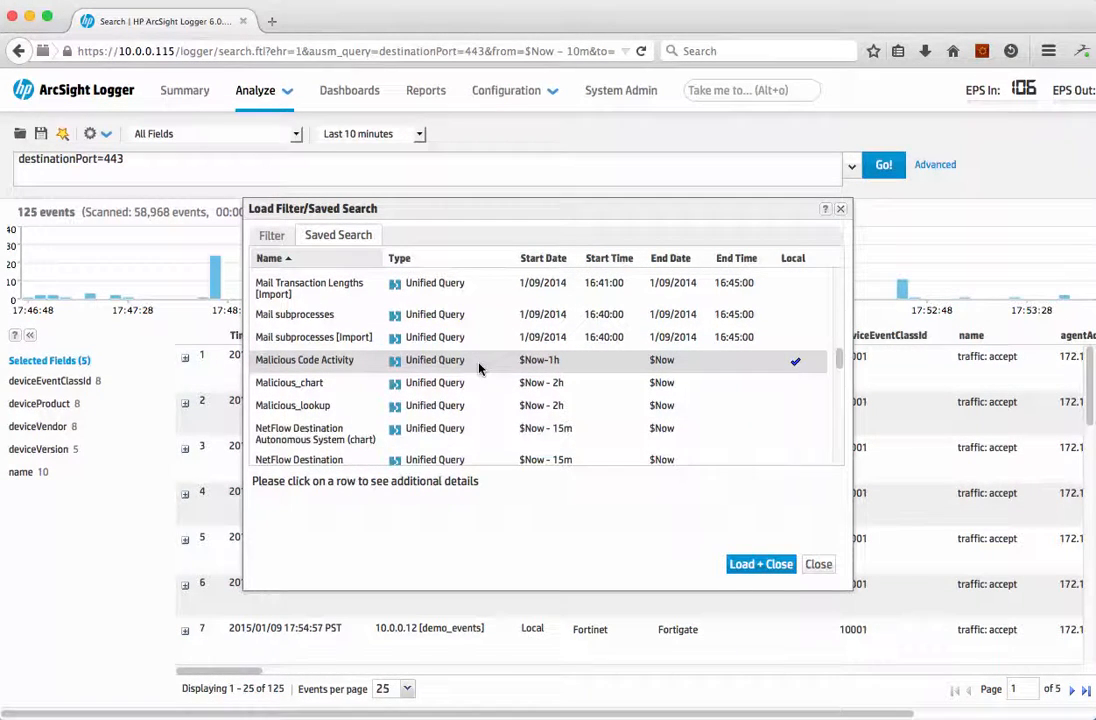
click(300, 408)
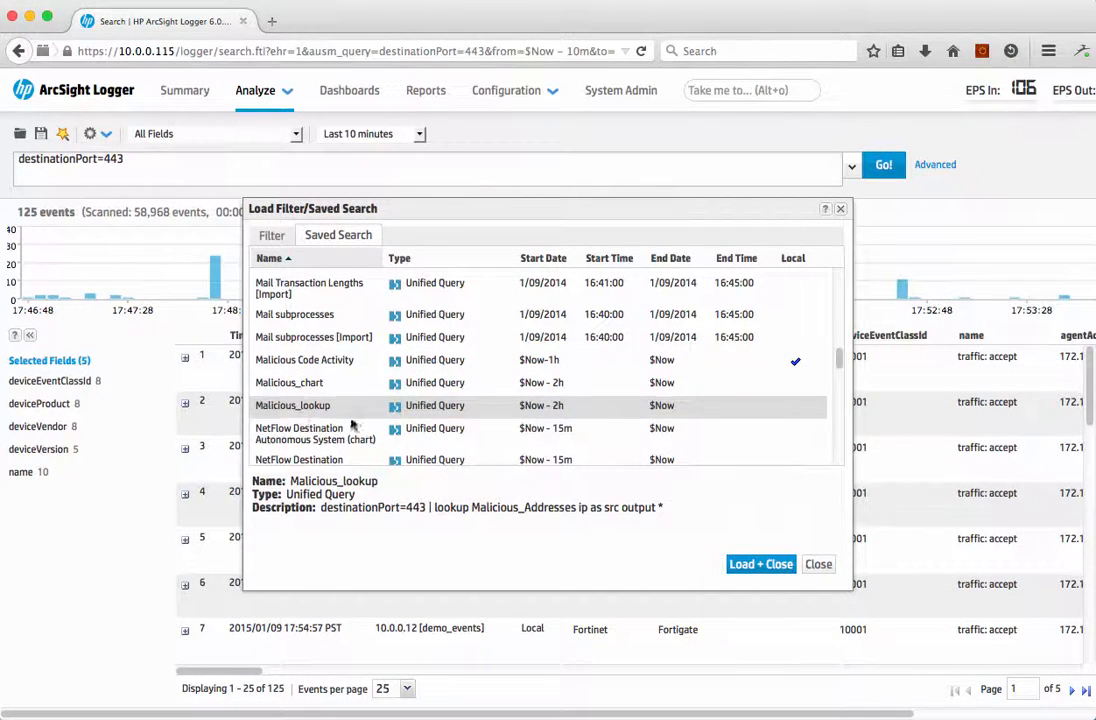
click(750, 570)
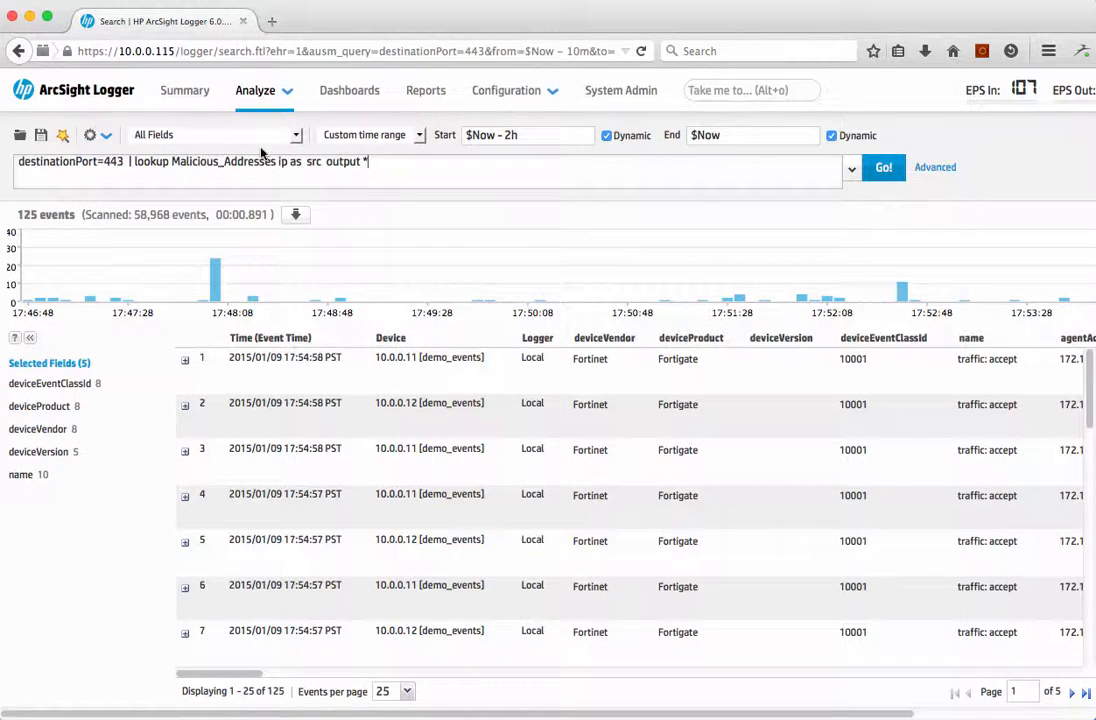
click(893, 174)
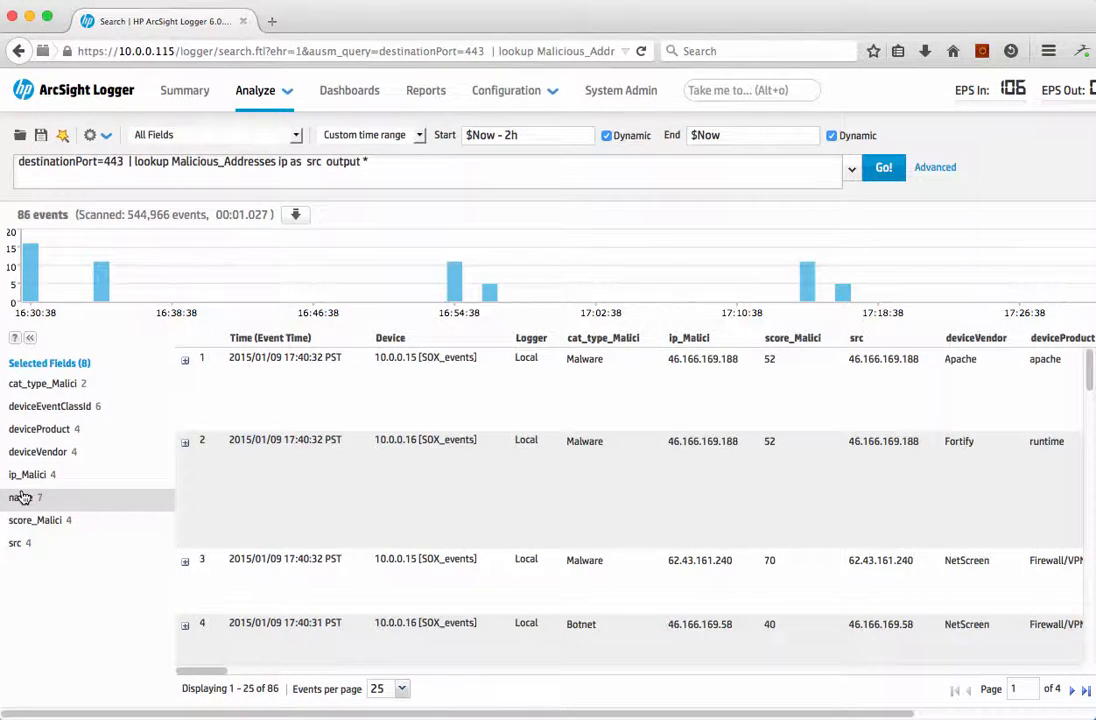
Step: Examine the value breakdowns of the deviceProduct, cat_type_Malici and score_Malici fields in the search results
click(28, 431)
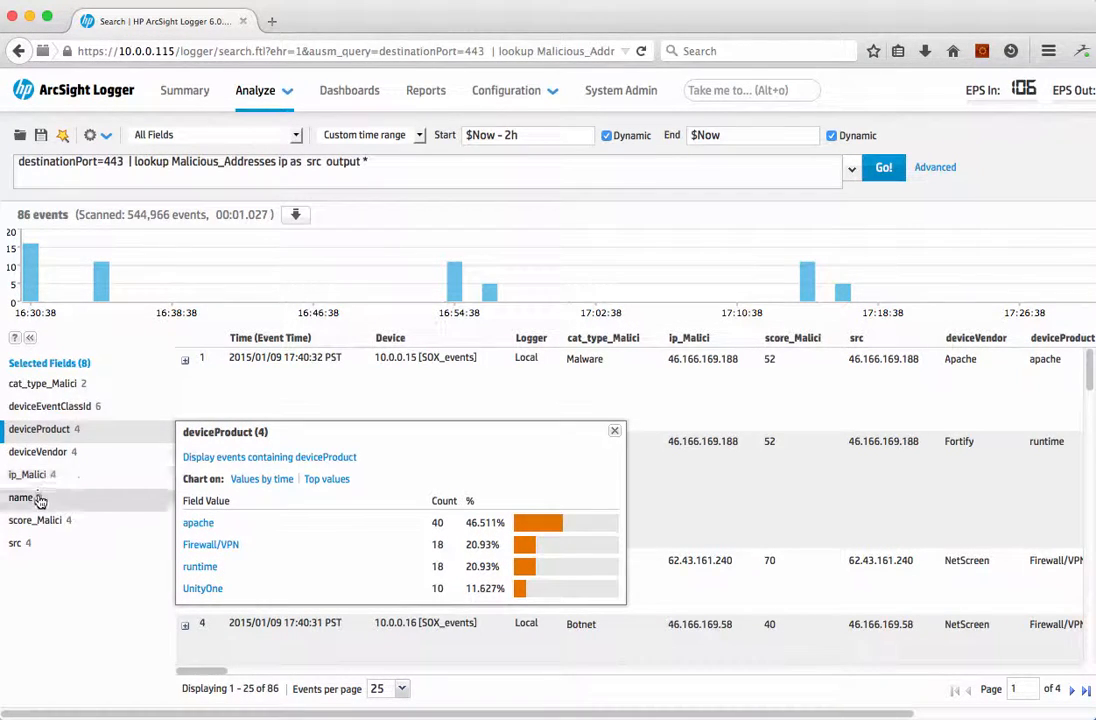
click(25, 387)
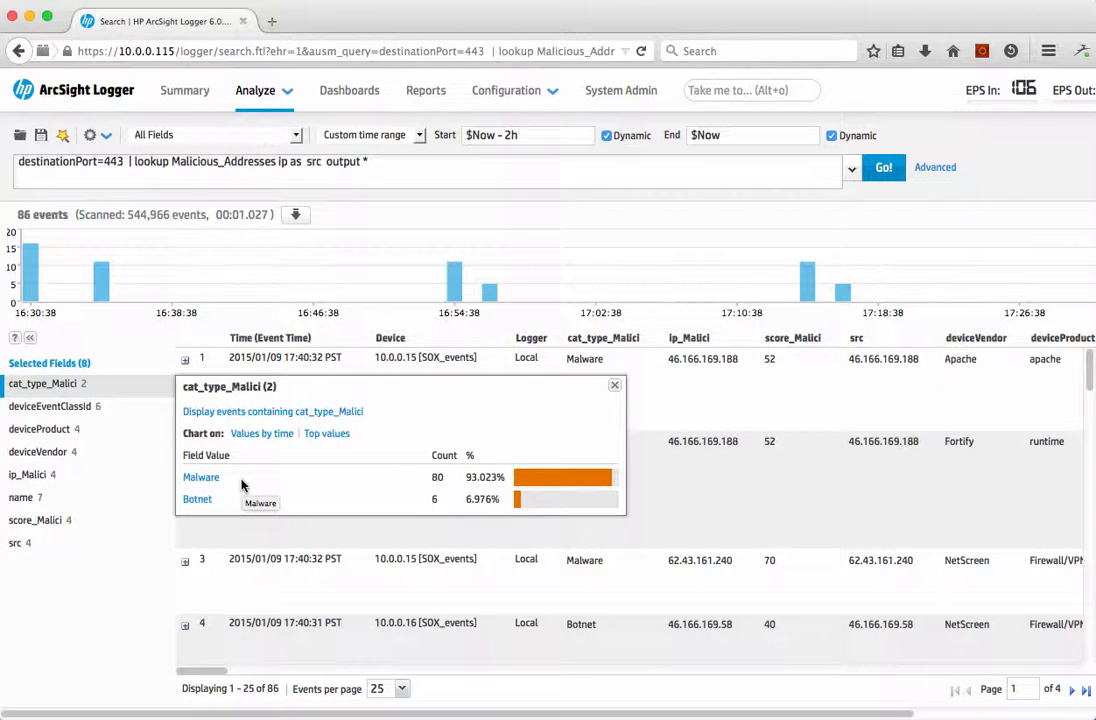
click(33, 520)
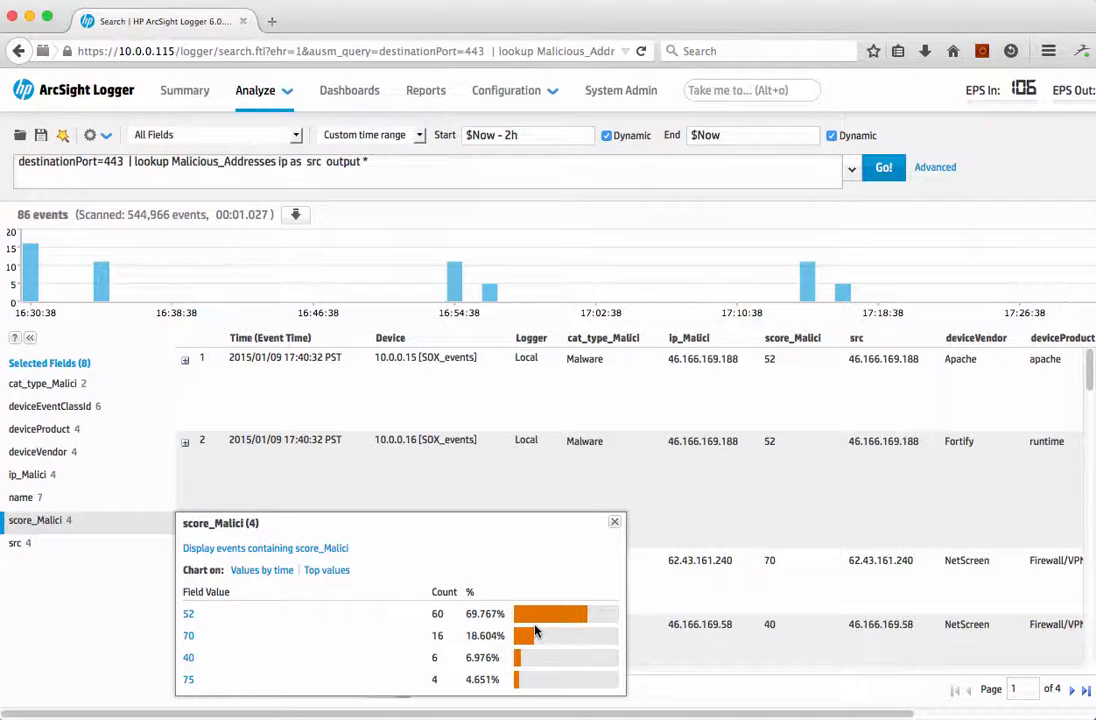
Step: Filter the results to events whose ip_Malici value is 46.166.169.188
click(28, 475)
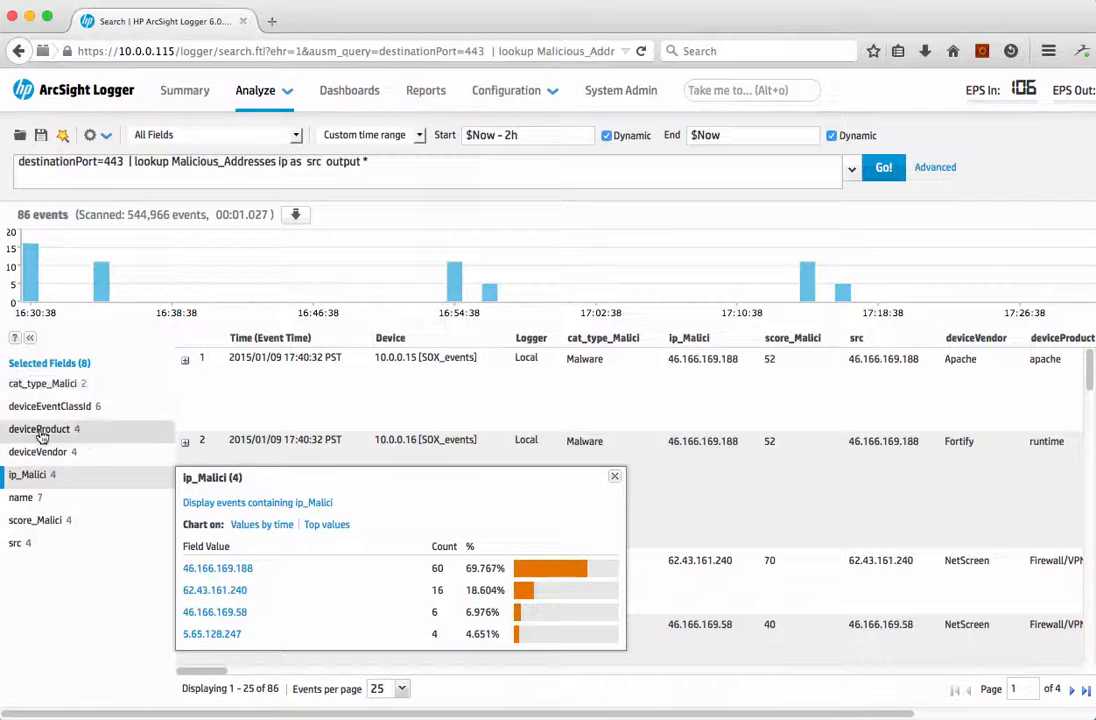
click(235, 570)
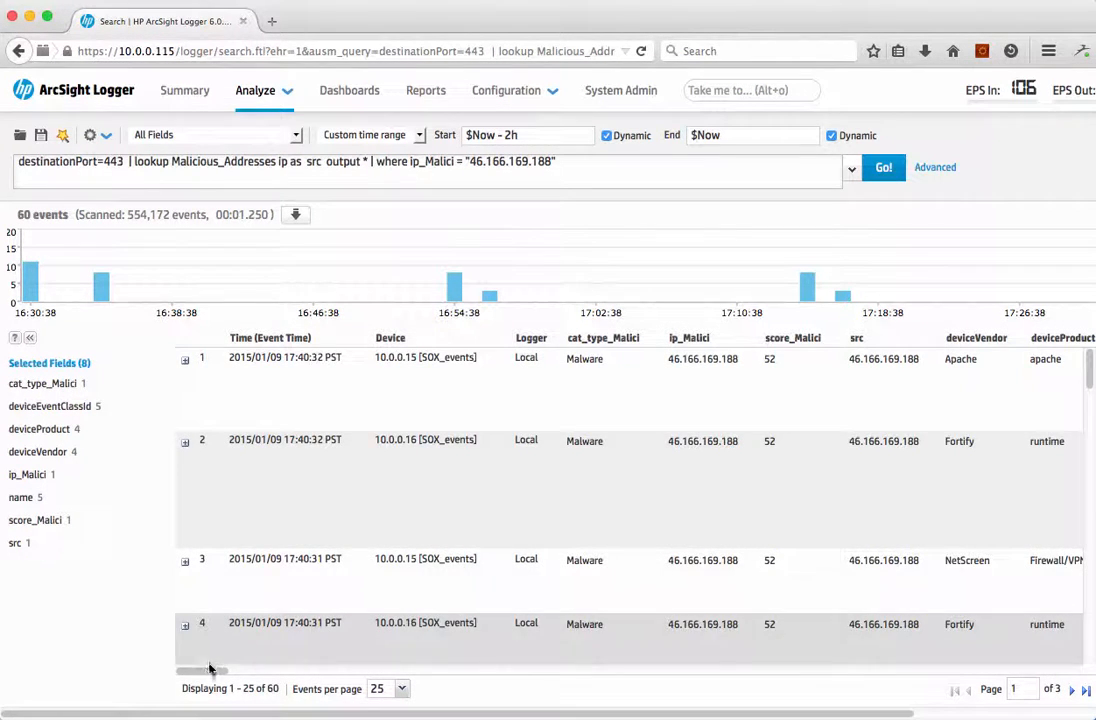
drag(210, 668, 171, 689)
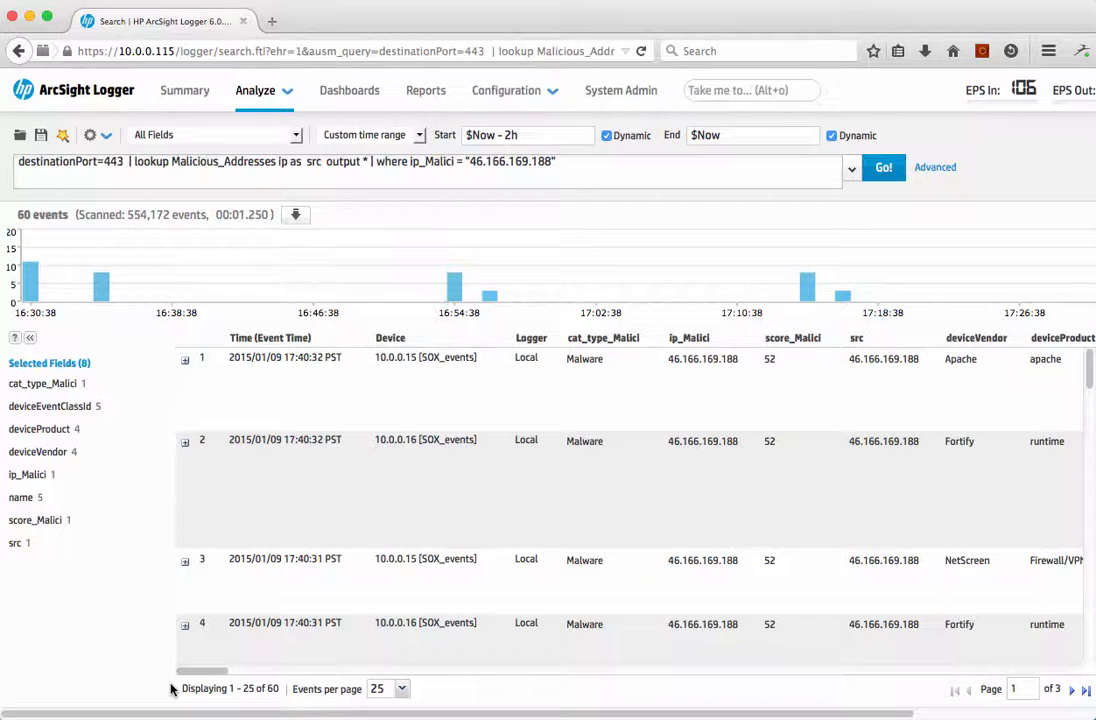
Step: Load the saved search Malicious_chart and run it to chart the top malicious IPs by destination, outcome, vendor, category and score
click(18, 135)
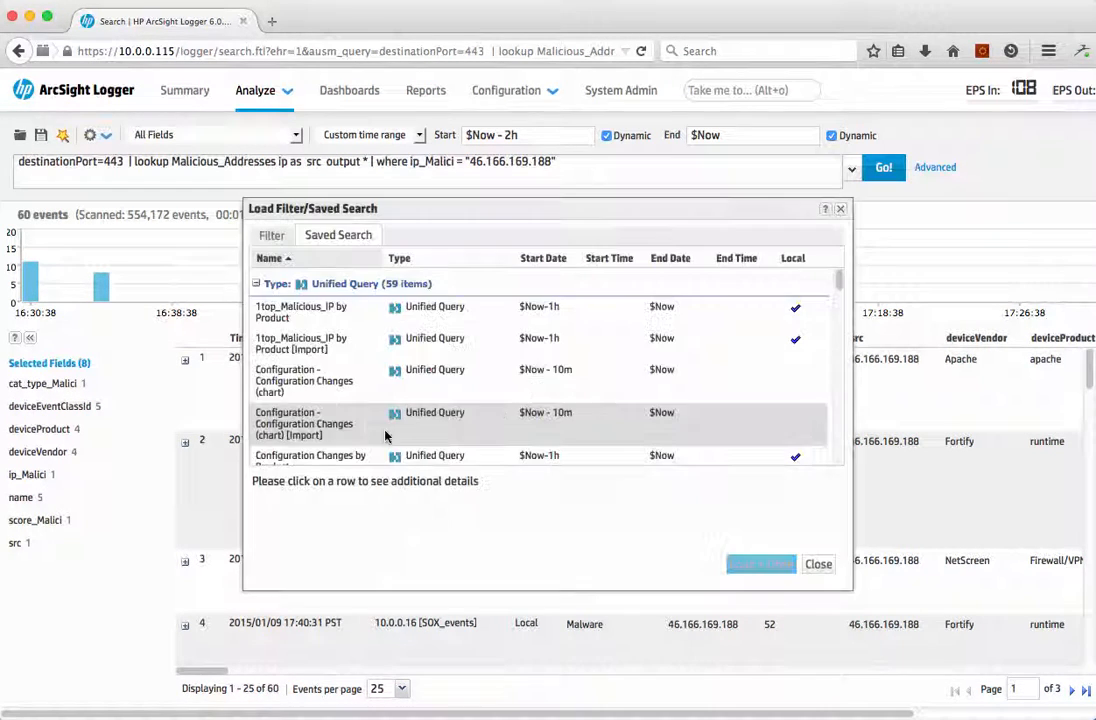
scroll(424, 368, down, 10)
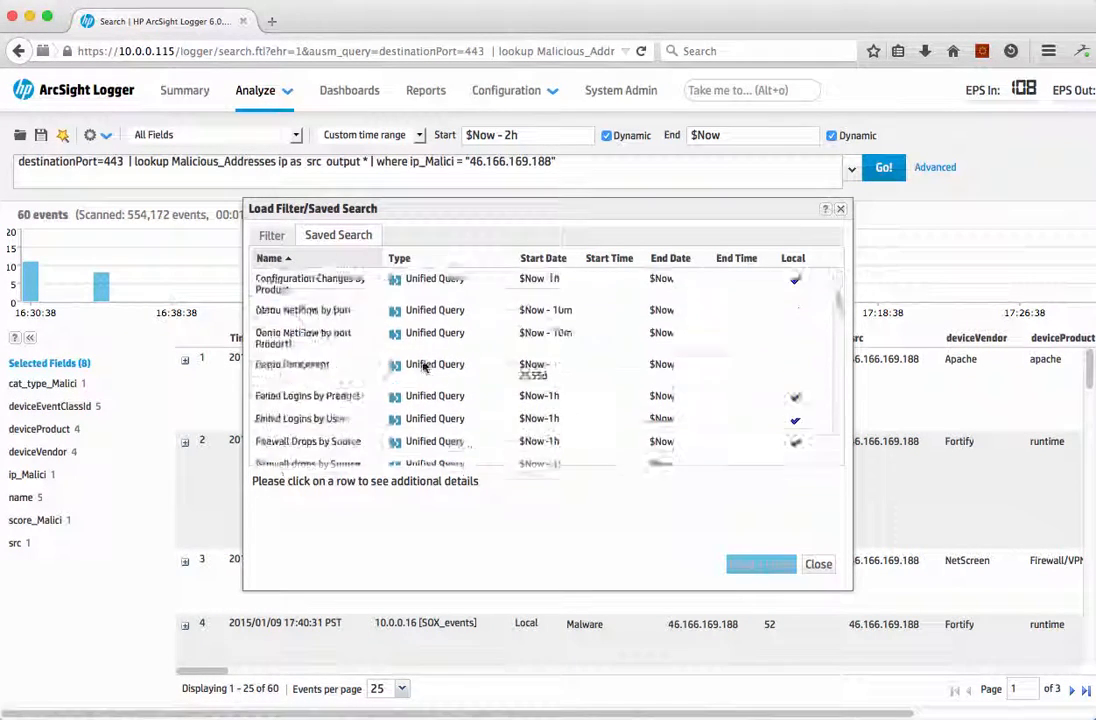
scroll(424, 368, down, 10)
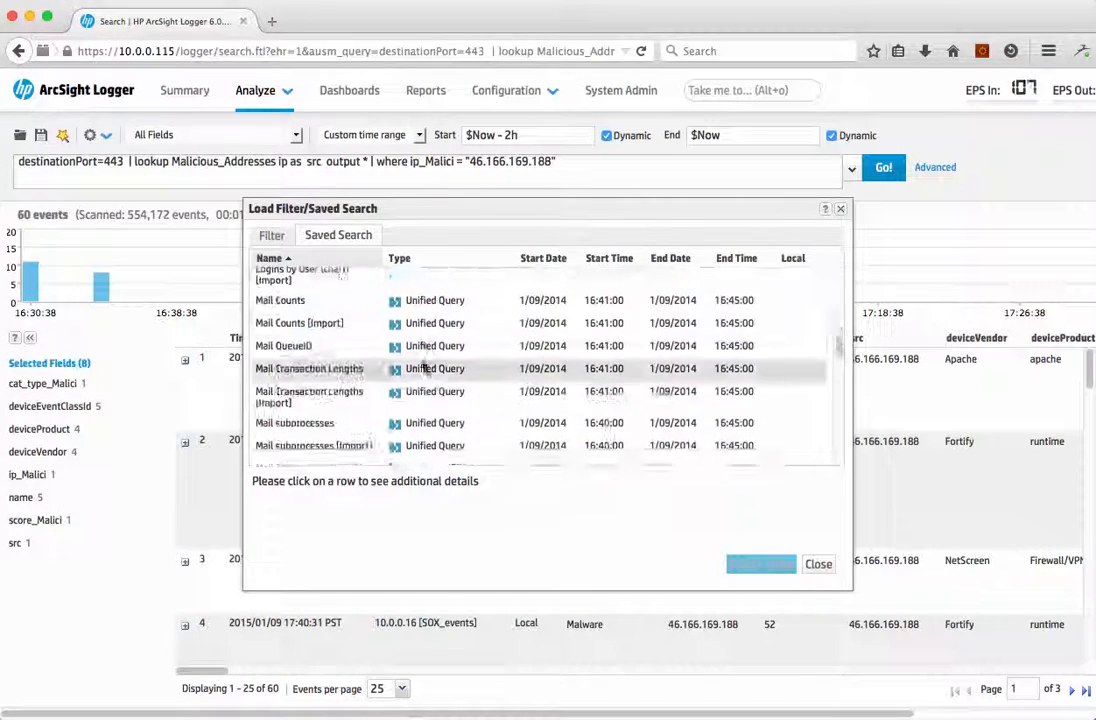
click(330, 362)
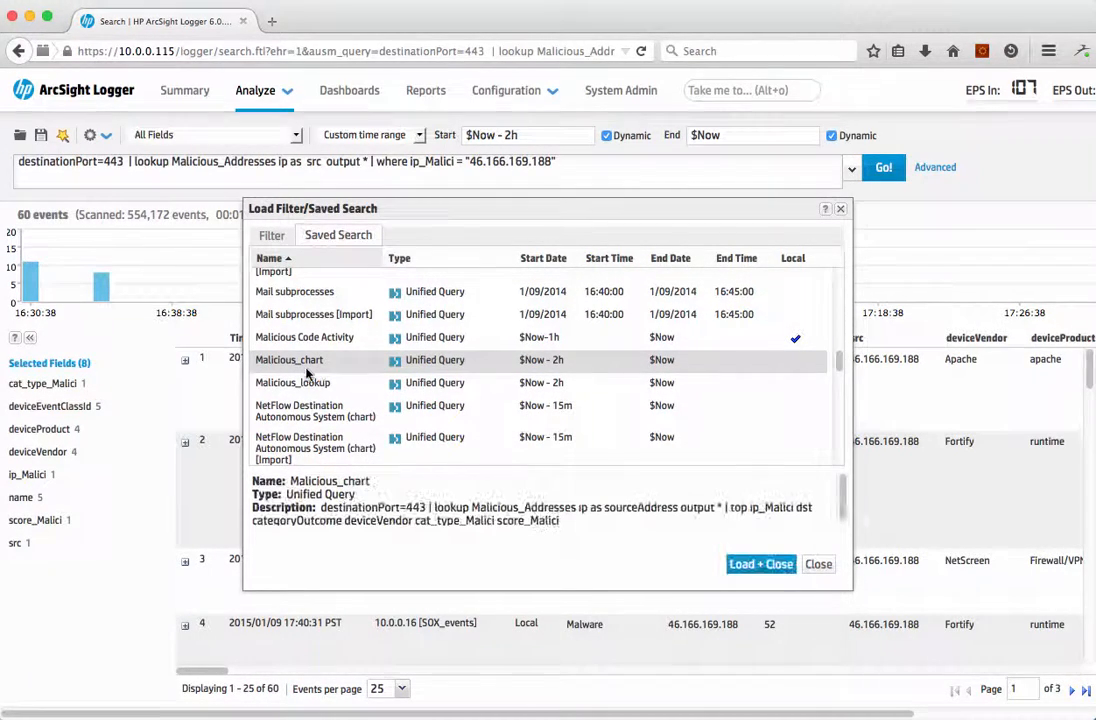
click(762, 564)
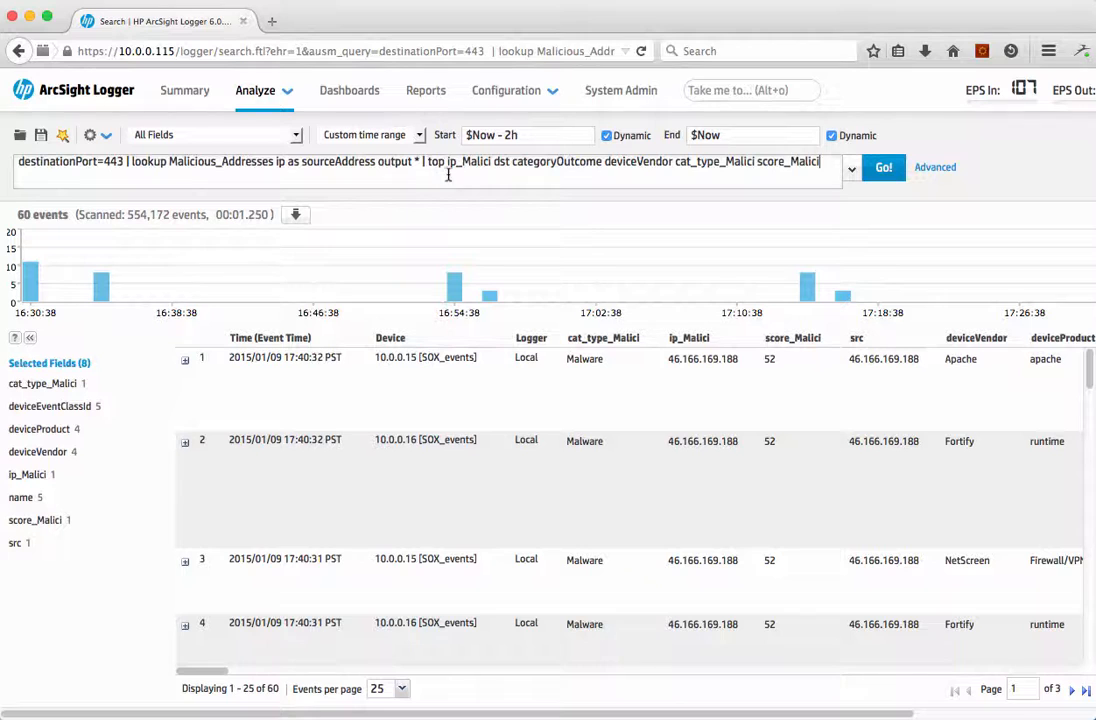
drag(513, 163, 606, 167)
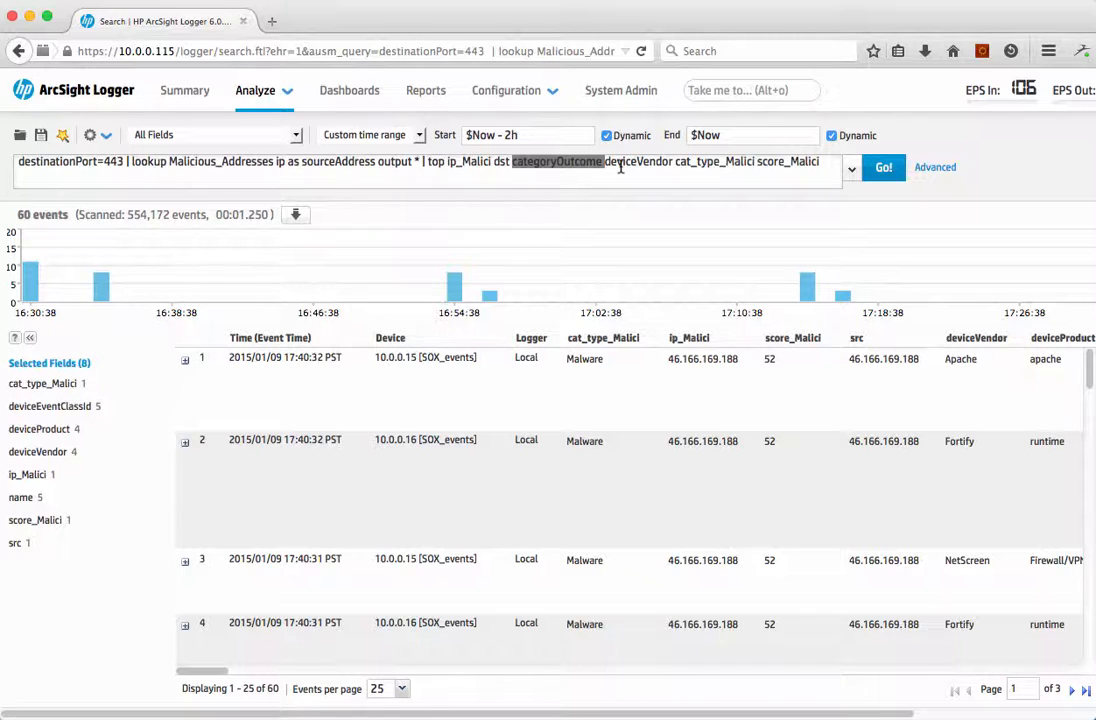
click(884, 169)
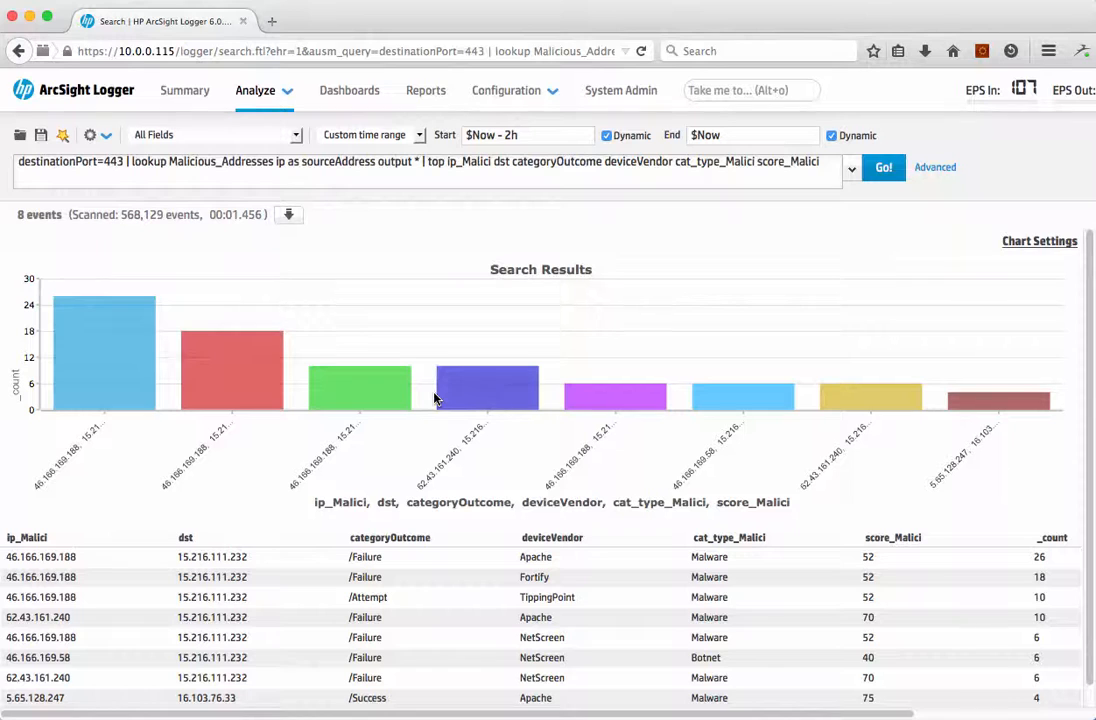
mouse_move(82, 355)
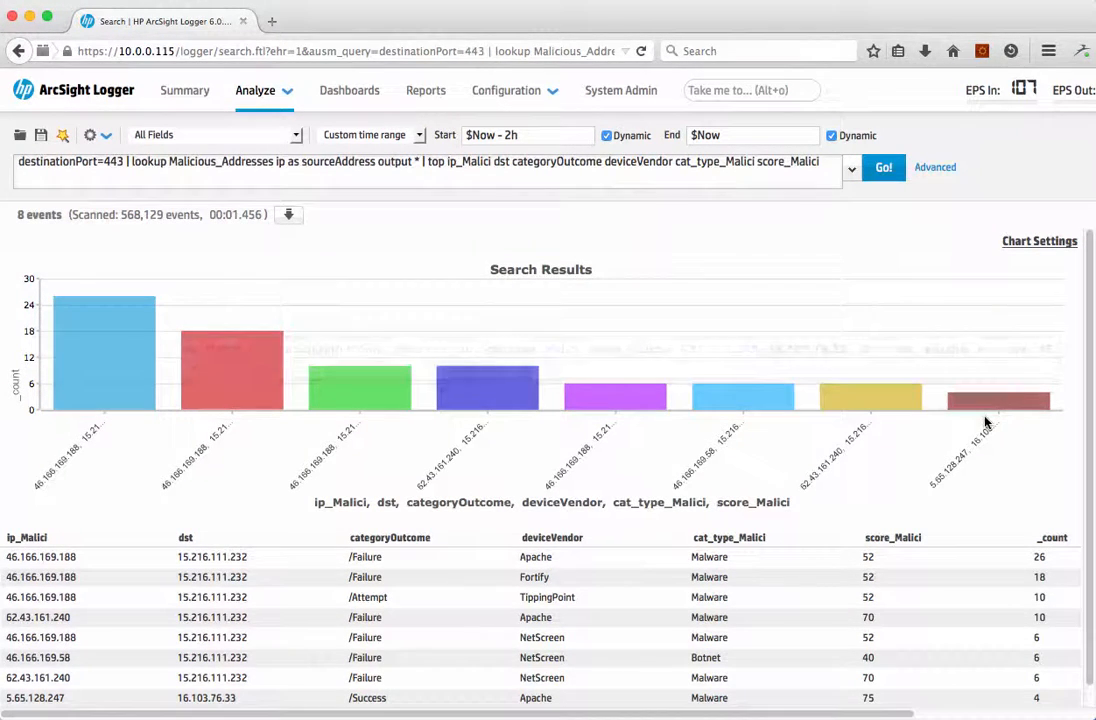
mouse_move(986, 408)
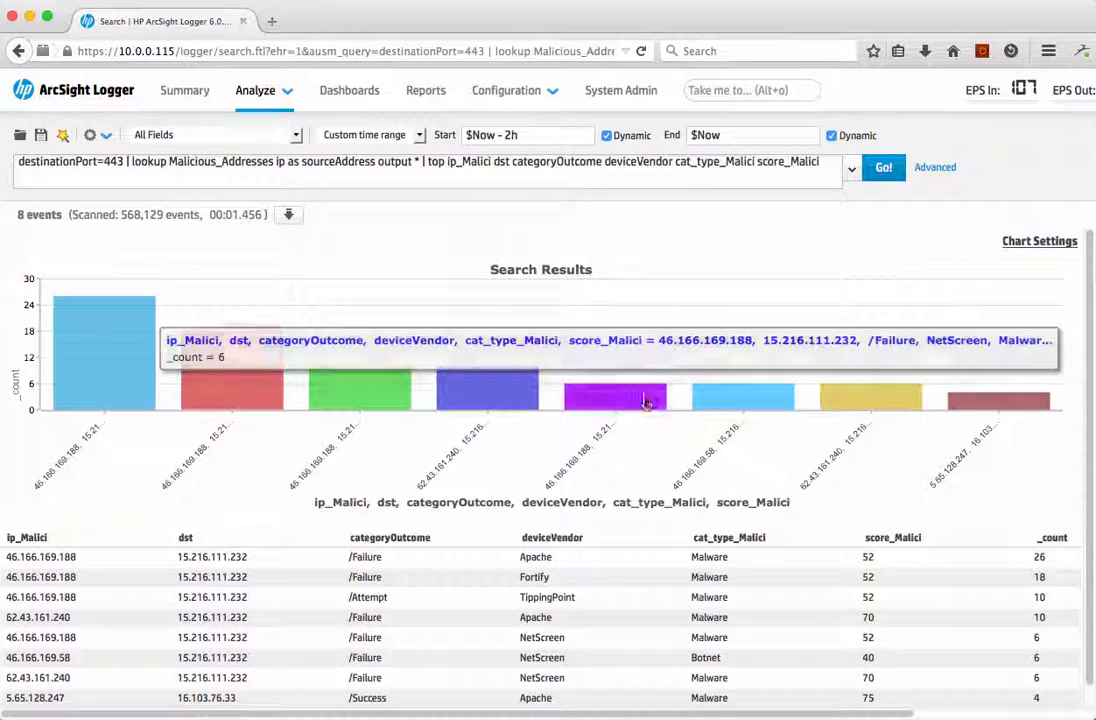
Step: Examine the Search Results chart and the full table of top malicious IPs beneath it
mouse_move(83, 401)
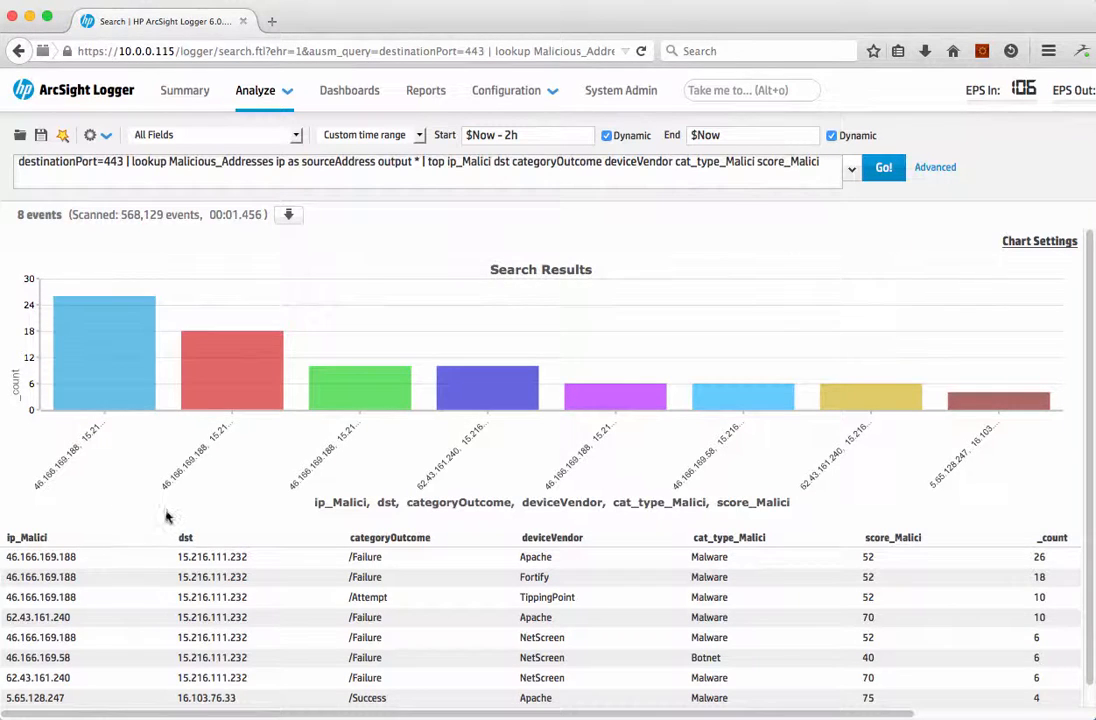
scroll(166, 513, down, 2)
scroll(166, 513, down, 1)
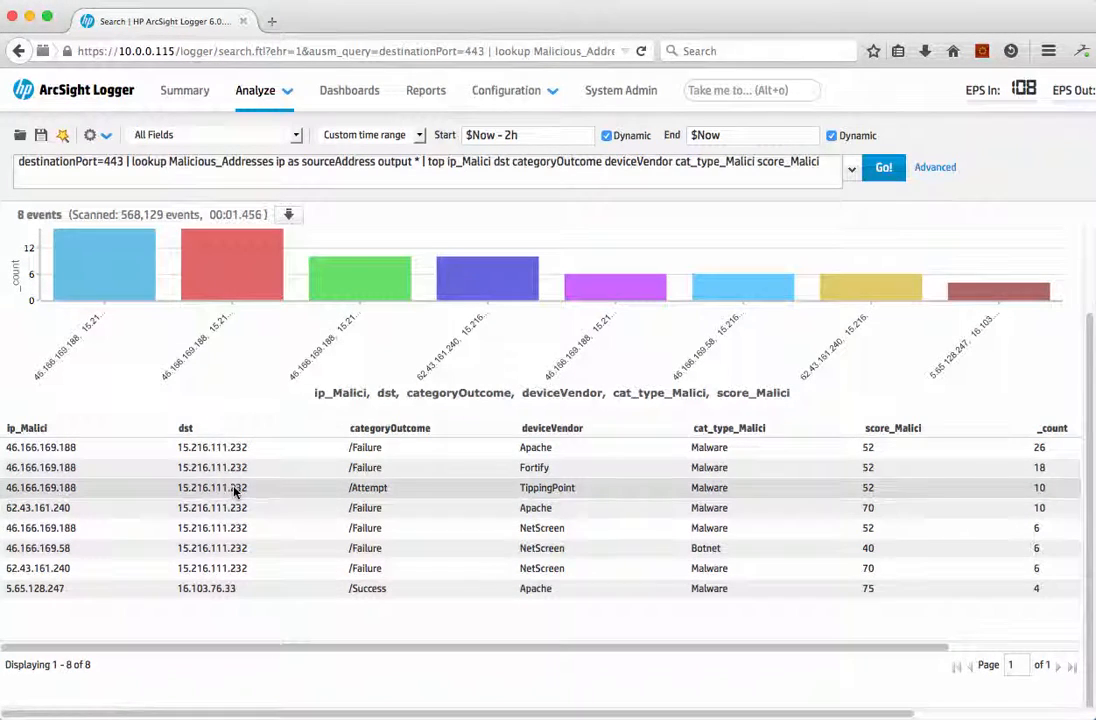
scroll(234, 490, up, 2)
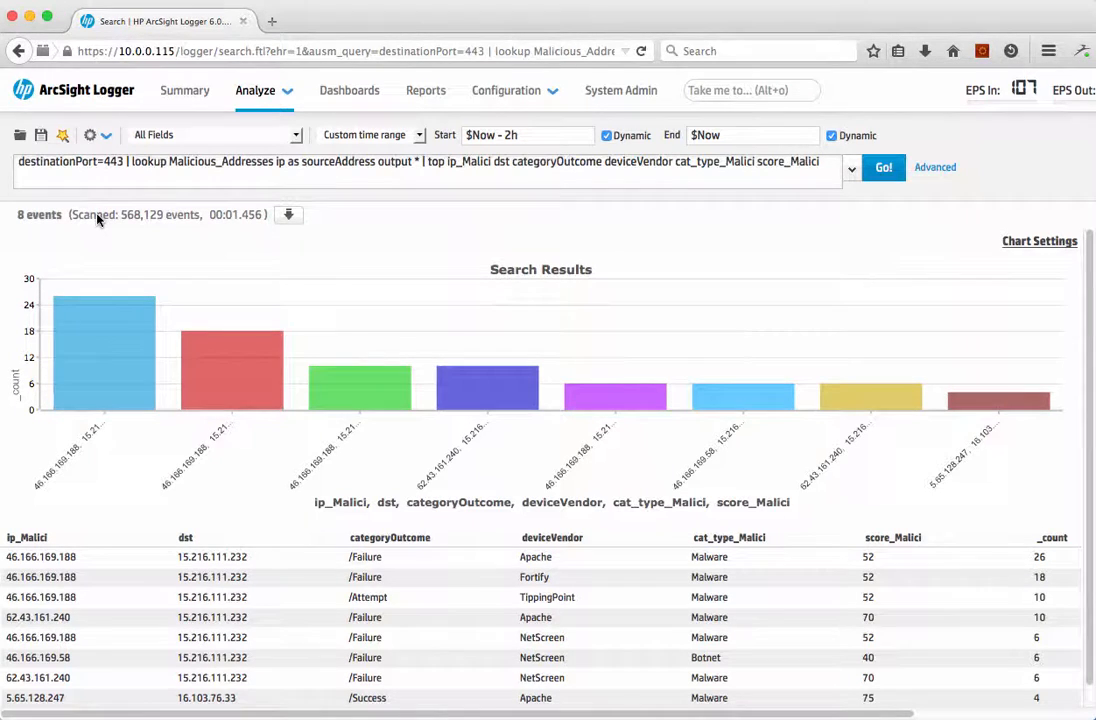
Step: Review the export options and available file formats for the search results without exporting them
click(288, 217)
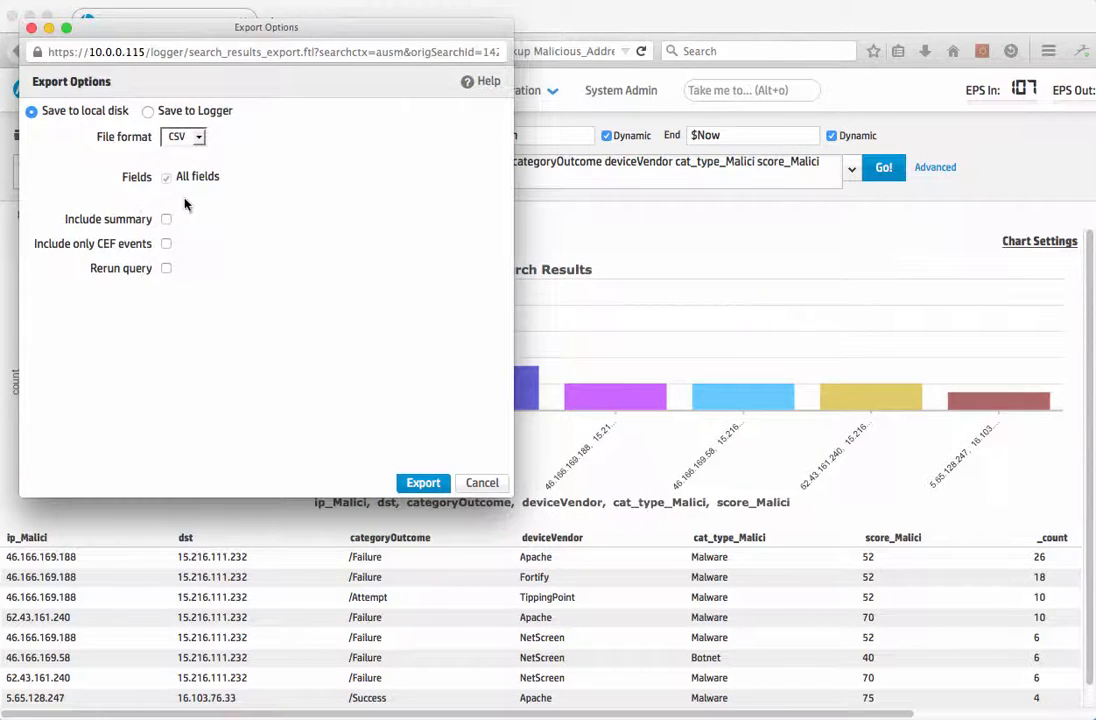
click(197, 139)
click(197, 140)
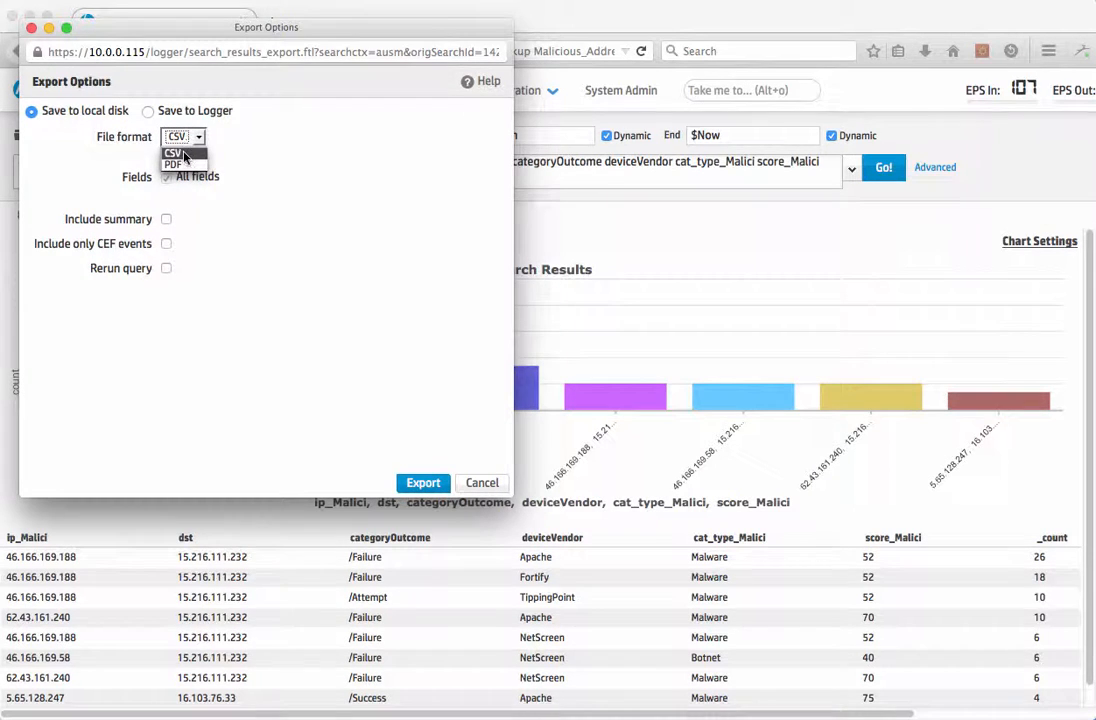
click(236, 270)
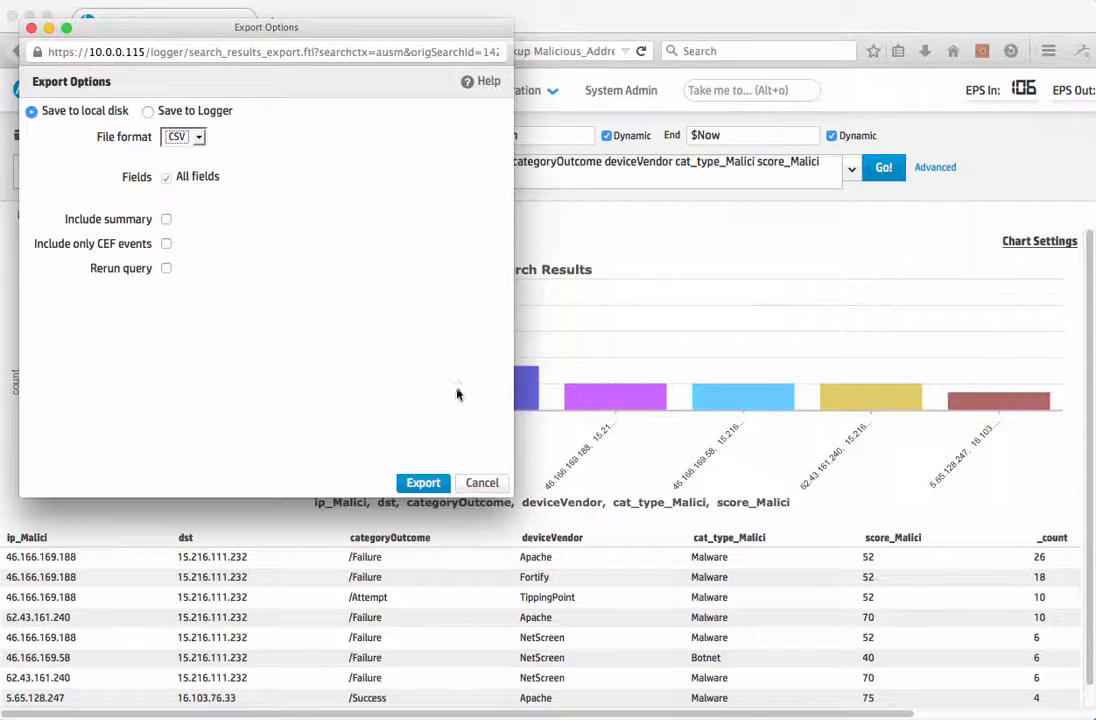
click(482, 483)
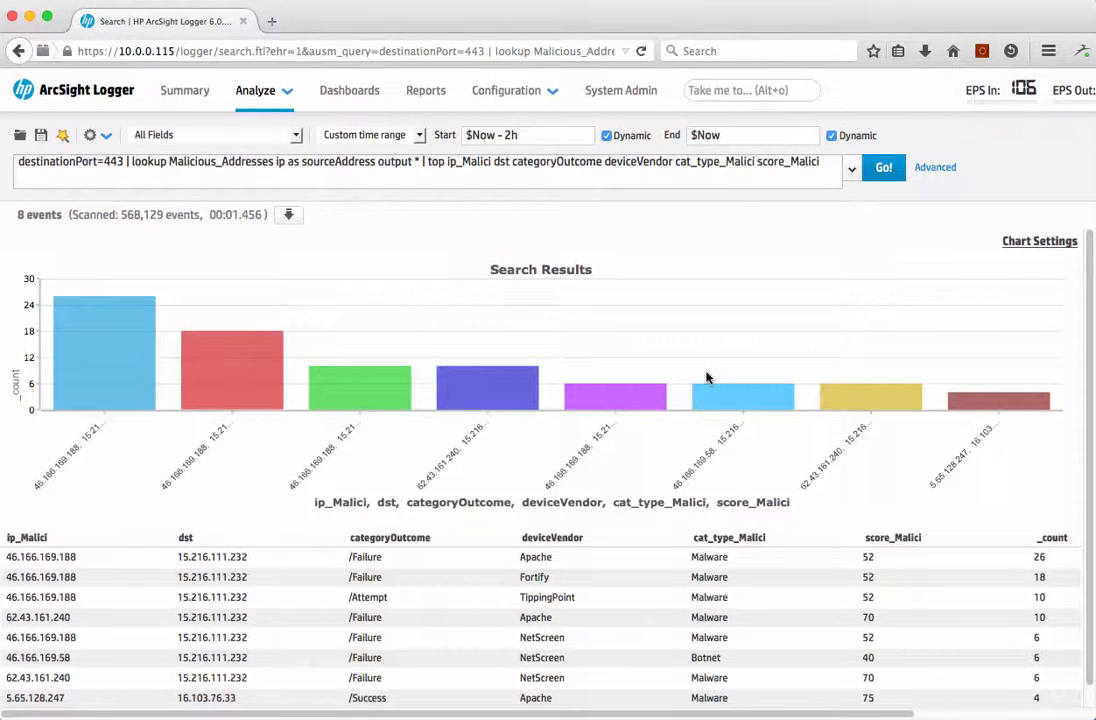
Step: Change the search results chart type to Pie and close the chart settings
click(1062, 241)
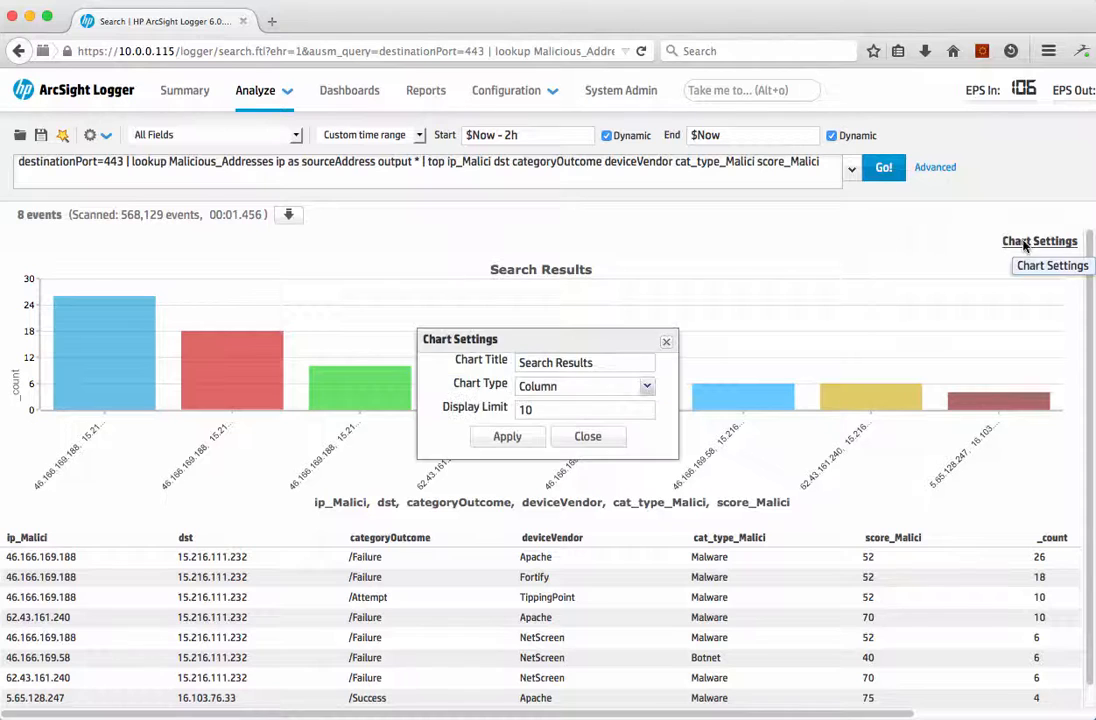
click(598, 384)
click(647, 385)
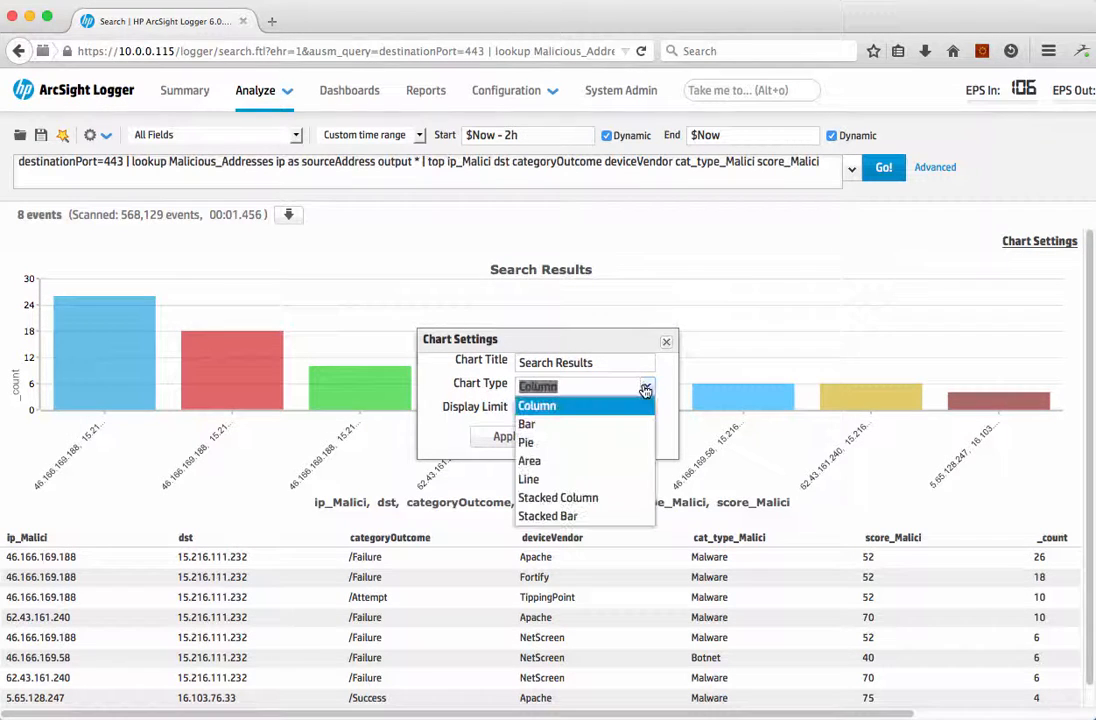
click(591, 443)
click(507, 437)
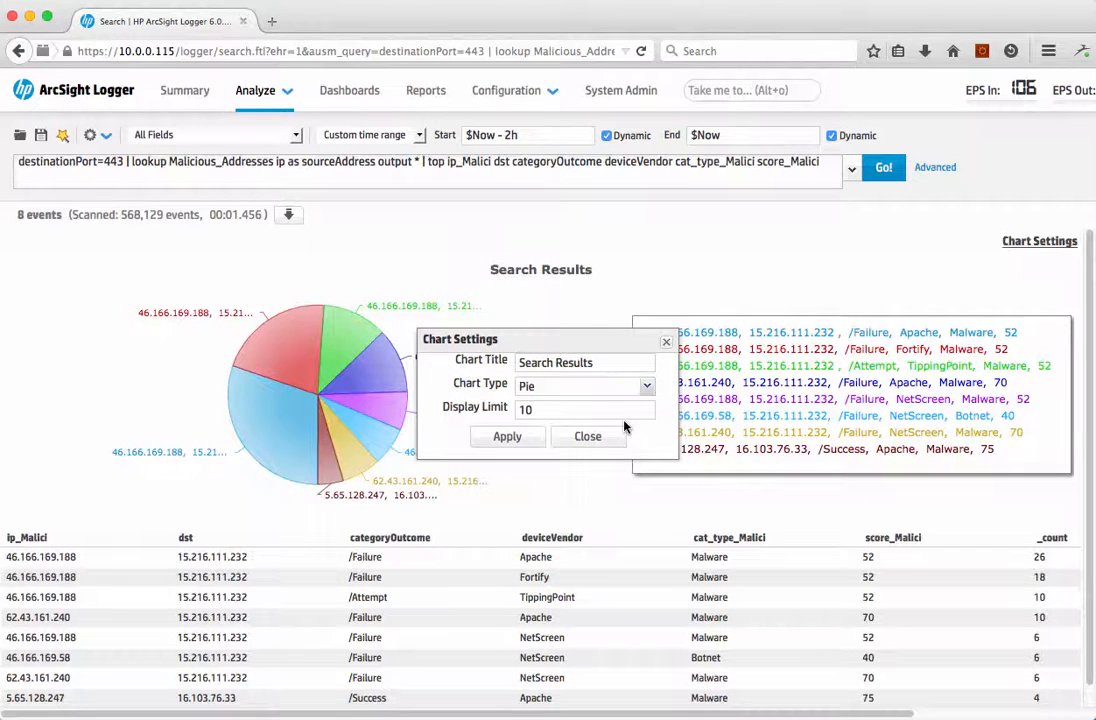
click(611, 441)
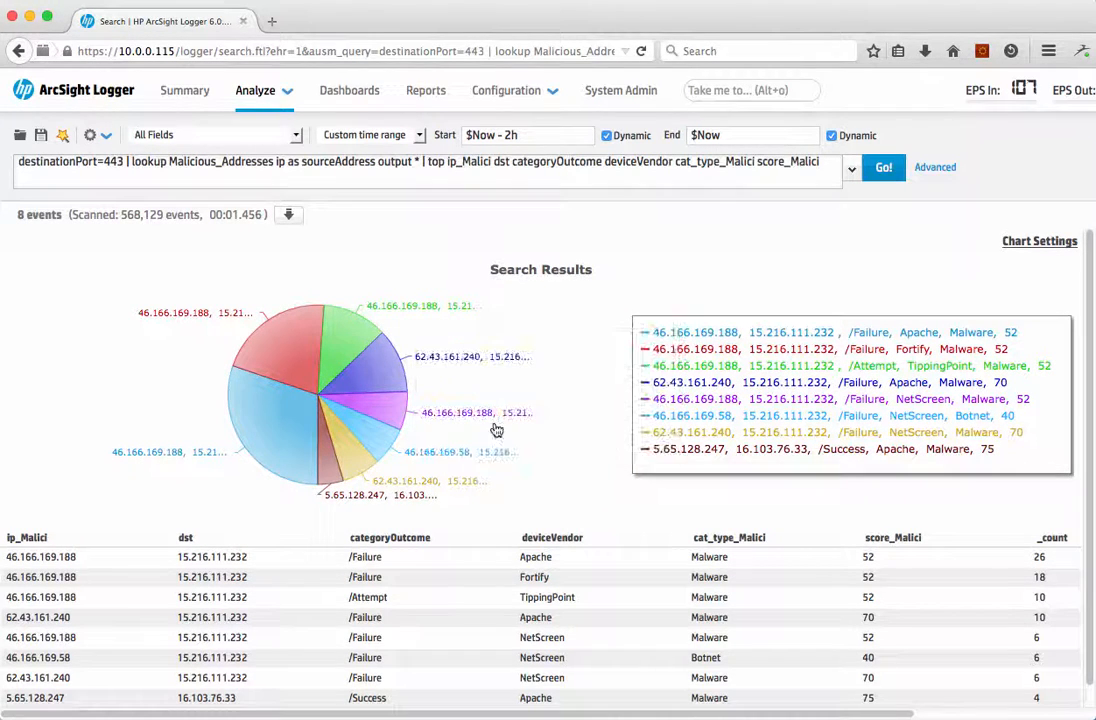
mouse_move(368, 358)
Step: Go to the Dashboards page by searching for "dash" and switch to the Top Malicious Activity dashboard
click(766, 90)
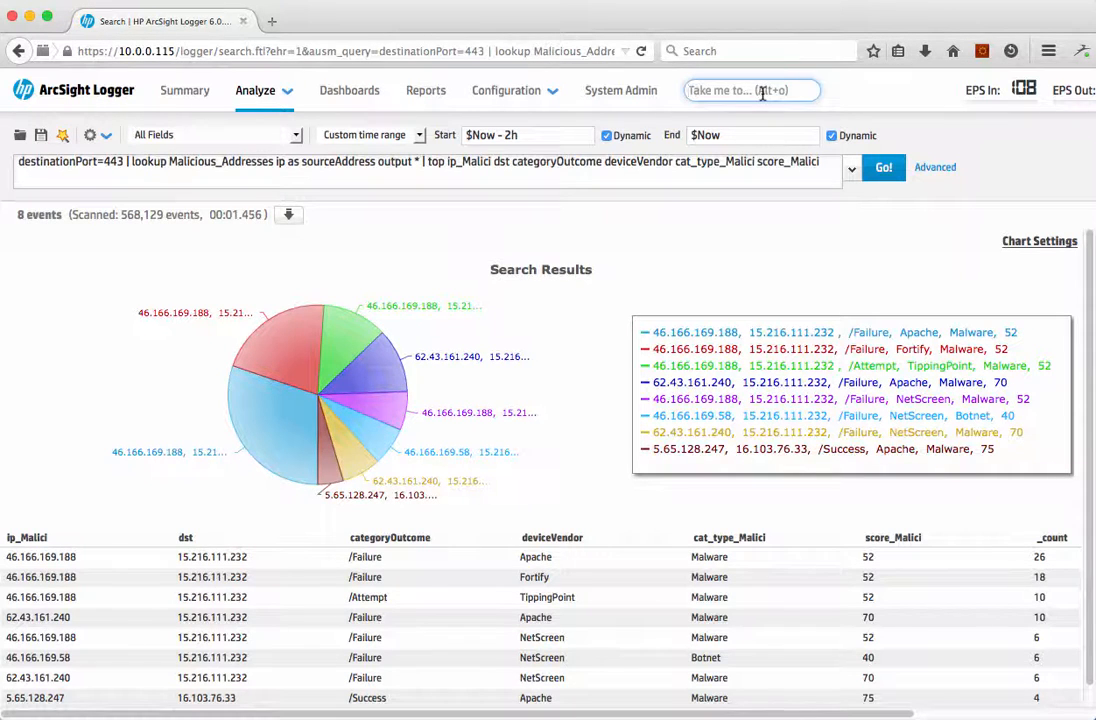
text(dash)
key(Return)
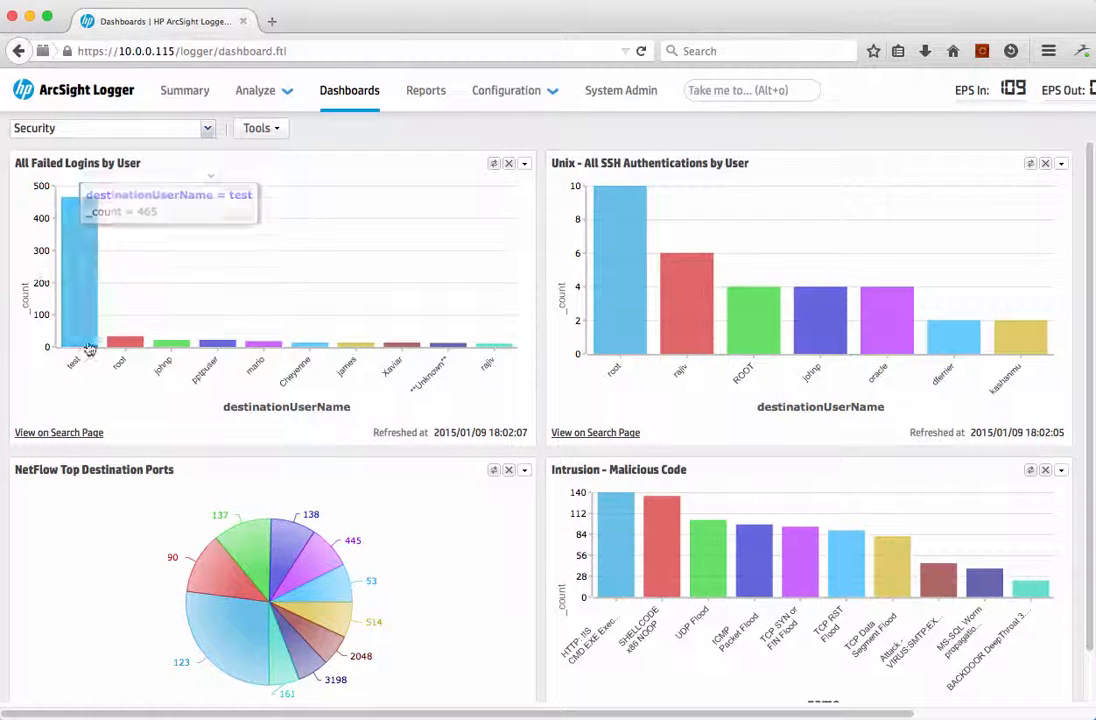
scroll(64, 266, down, 1)
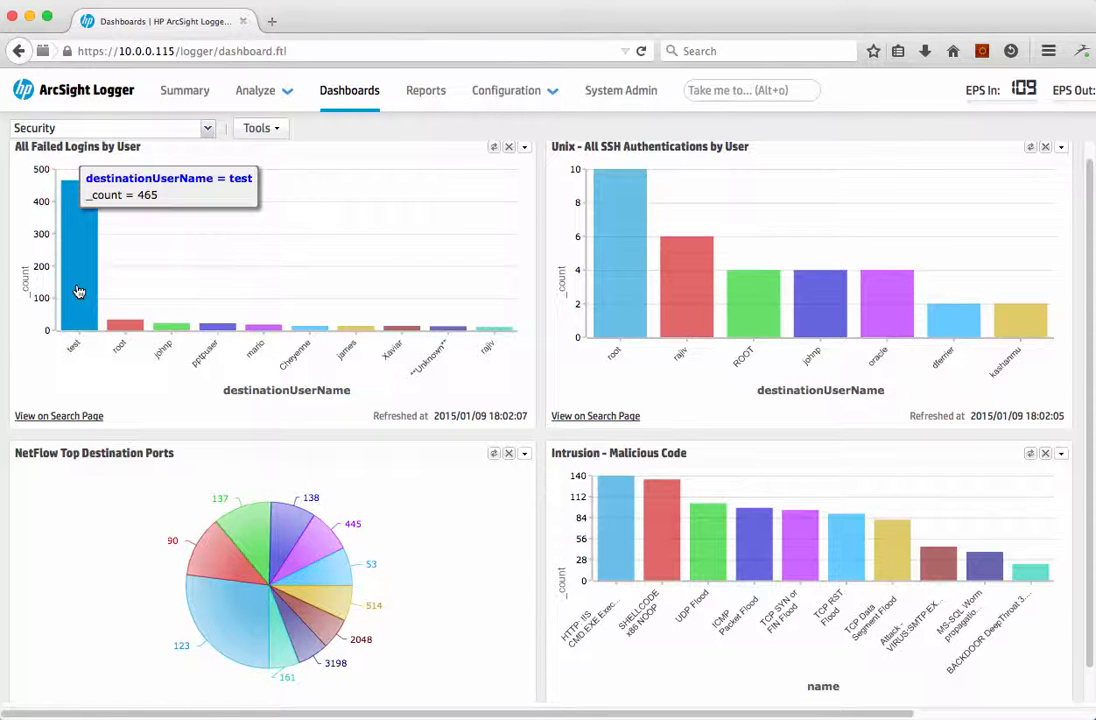
click(205, 133)
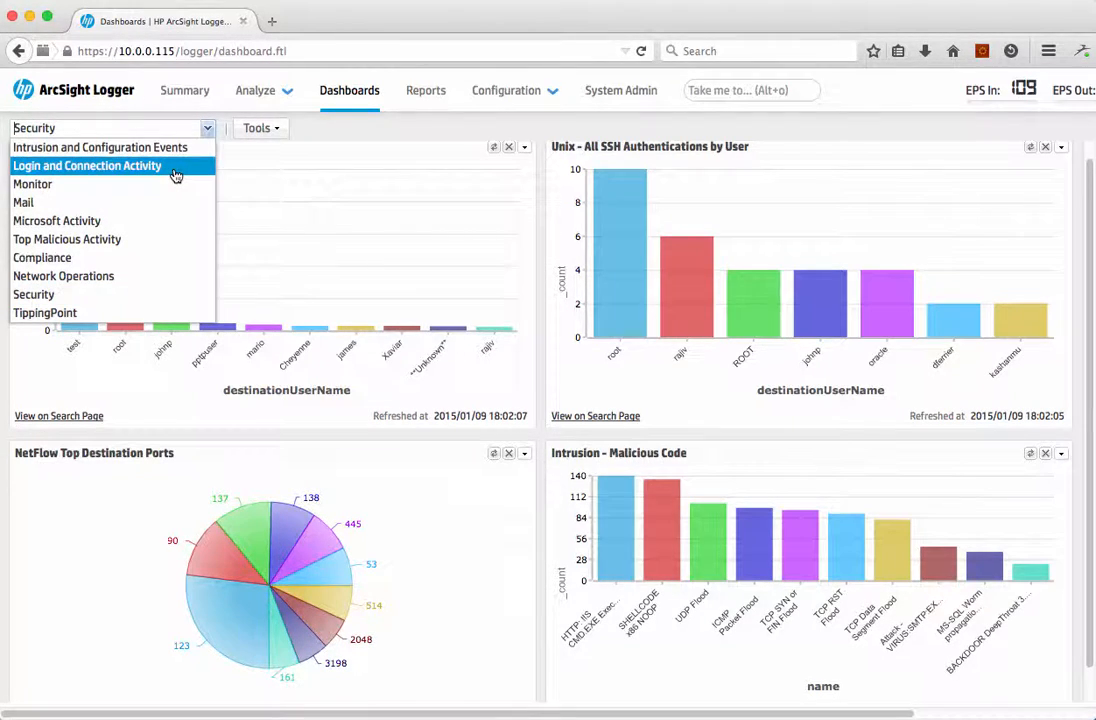
click(117, 239)
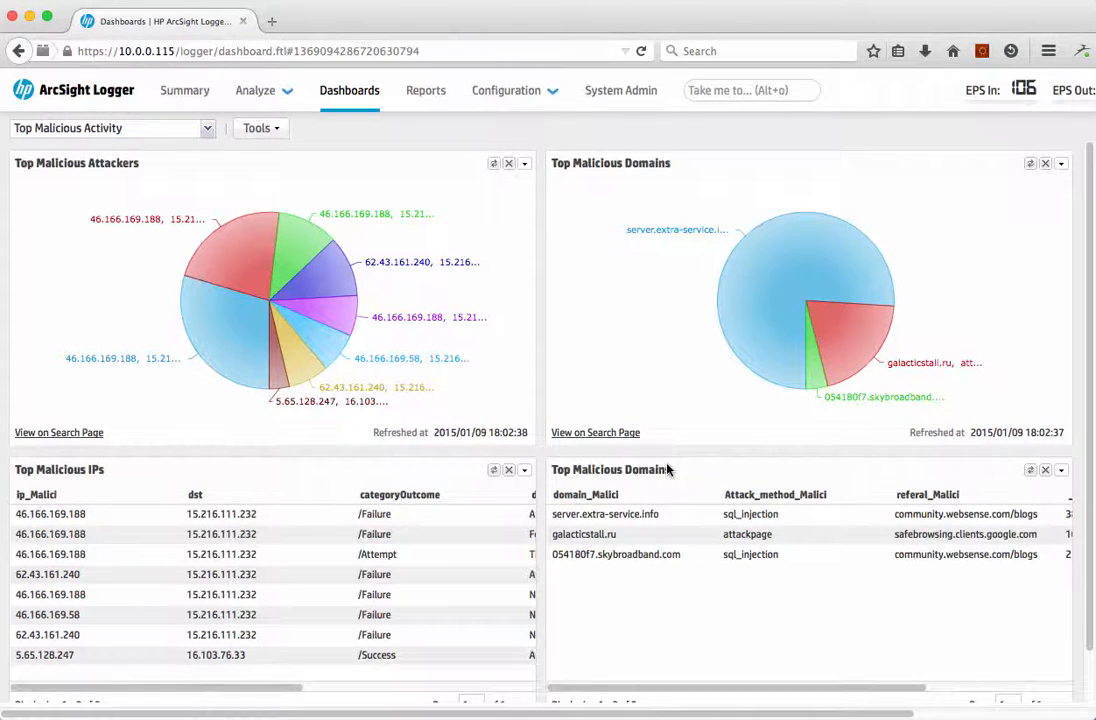
Step: Look over the dashboard and drill down into the largest slice of the Top Malicious Attackers chart
scroll(668, 468, down, 1)
scroll(668, 469, up, 1)
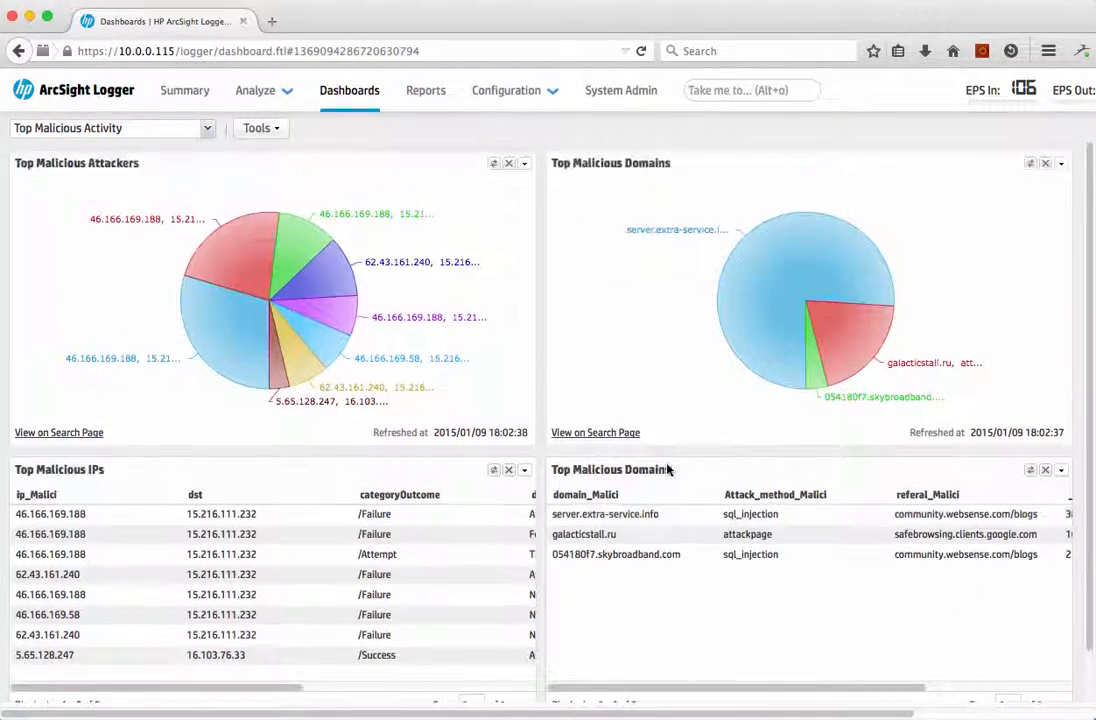
scroll(668, 469, down, 1)
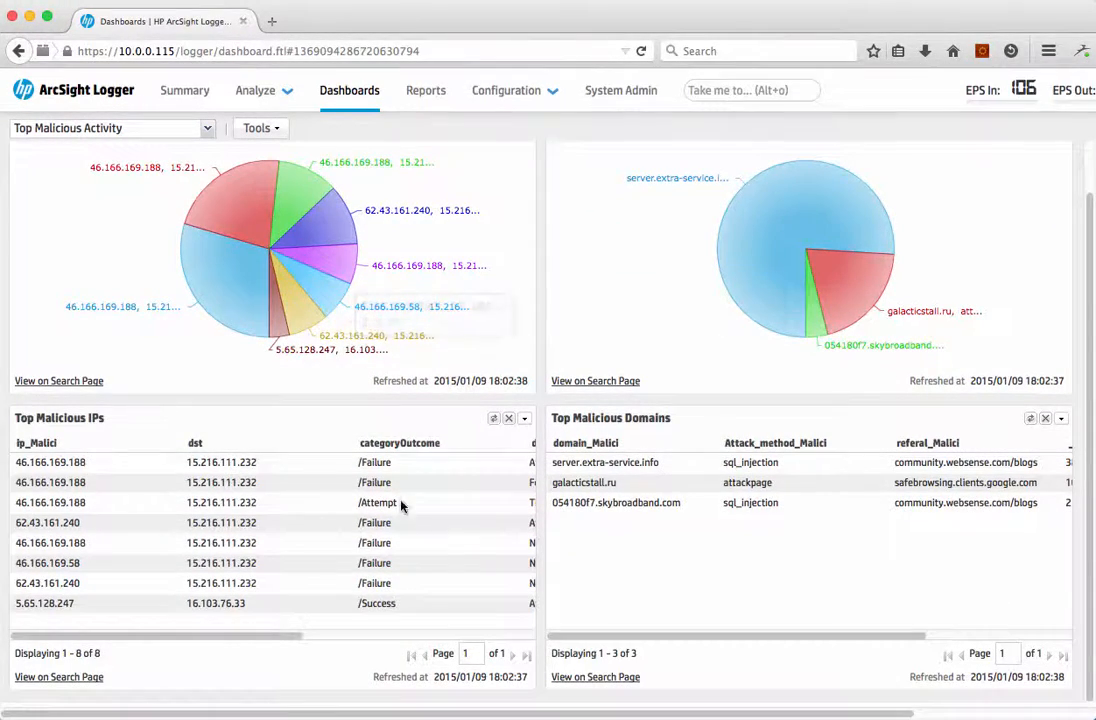
scroll(400, 507, up, 1)
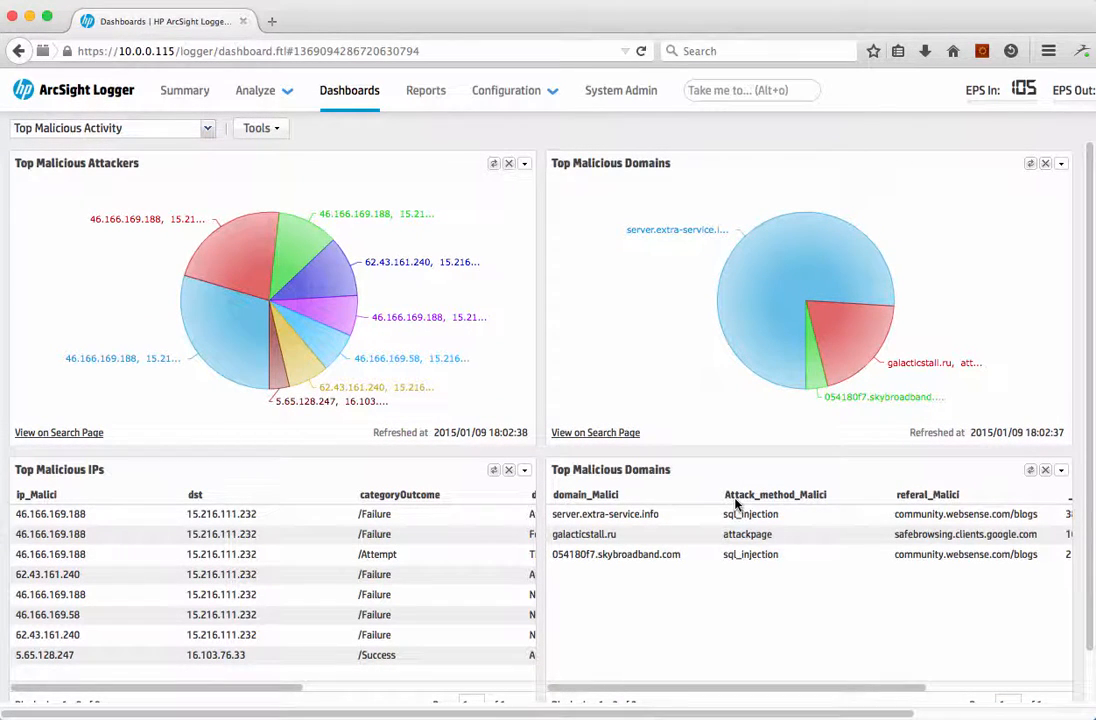
click(242, 342)
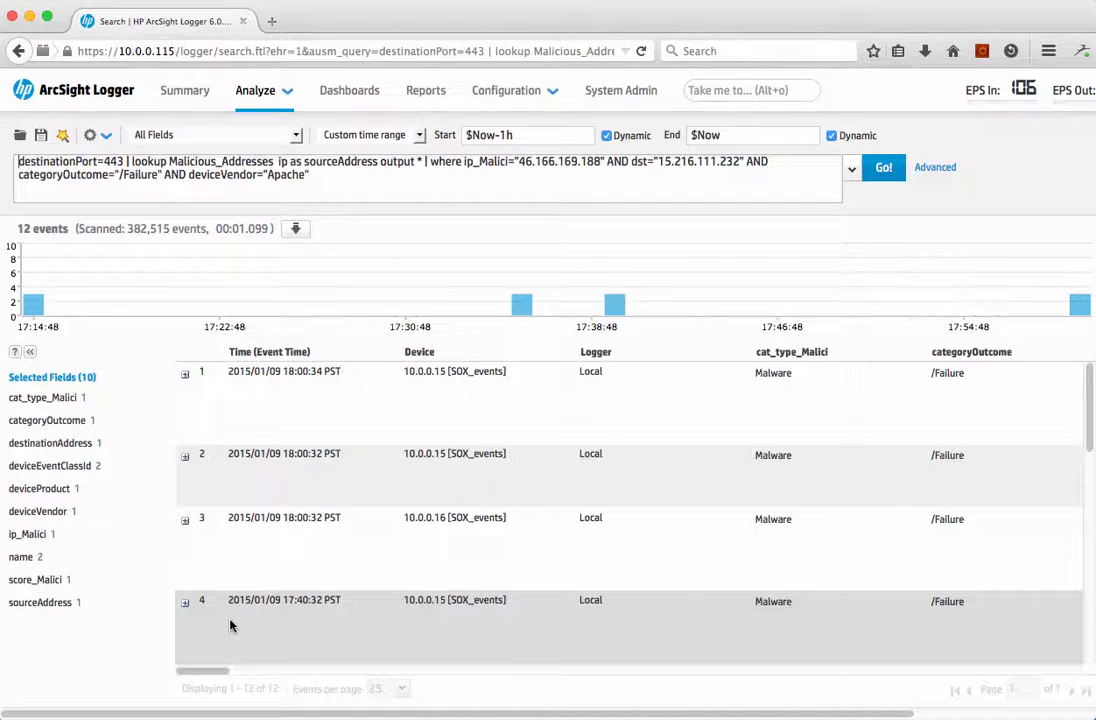
Step: Replace the query with the saved search Failed Logins by Product, found with the $ss$ prefix, and run it
triple_click(317, 177)
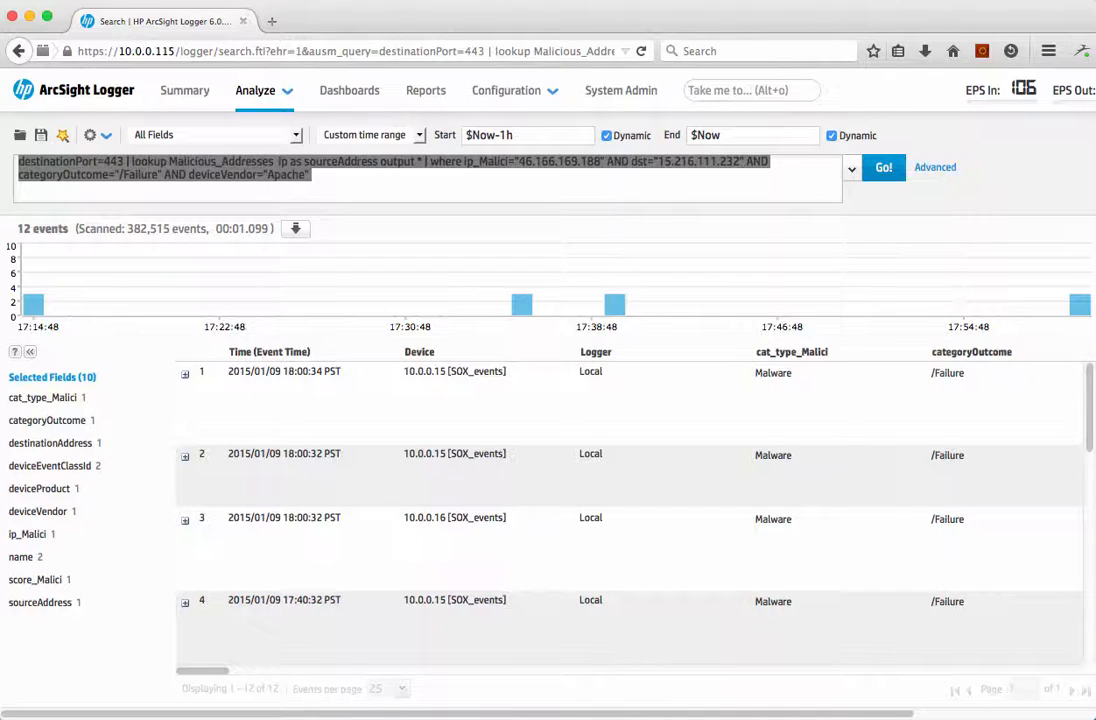
key(BackSpace)
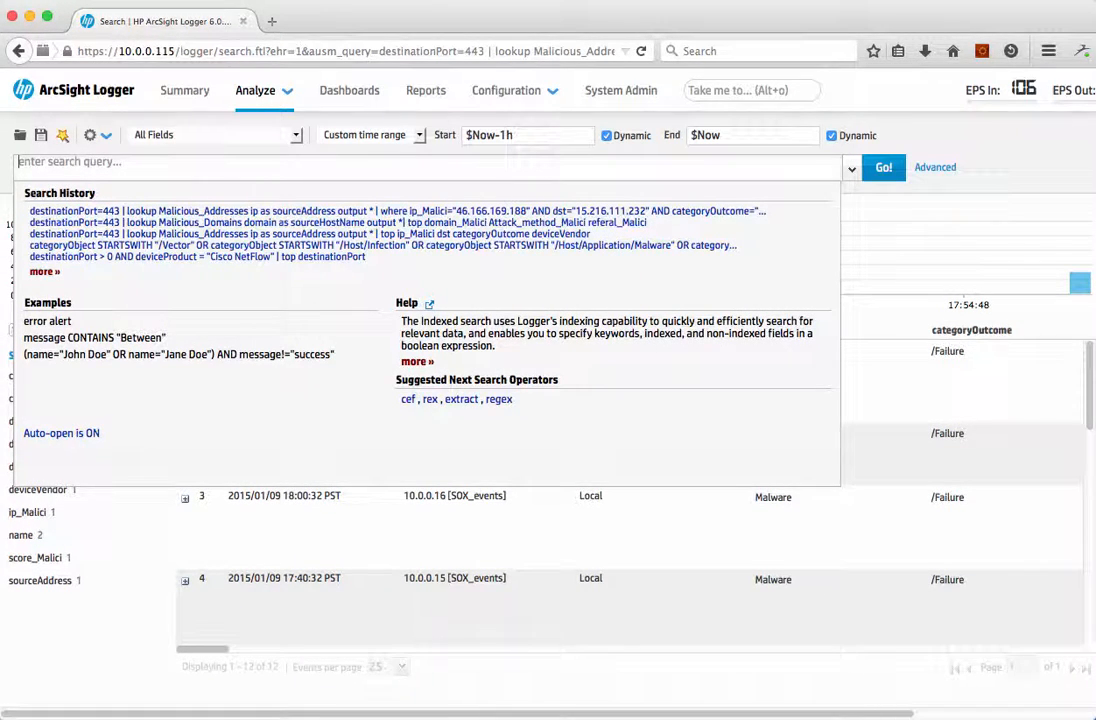
text($ss$)
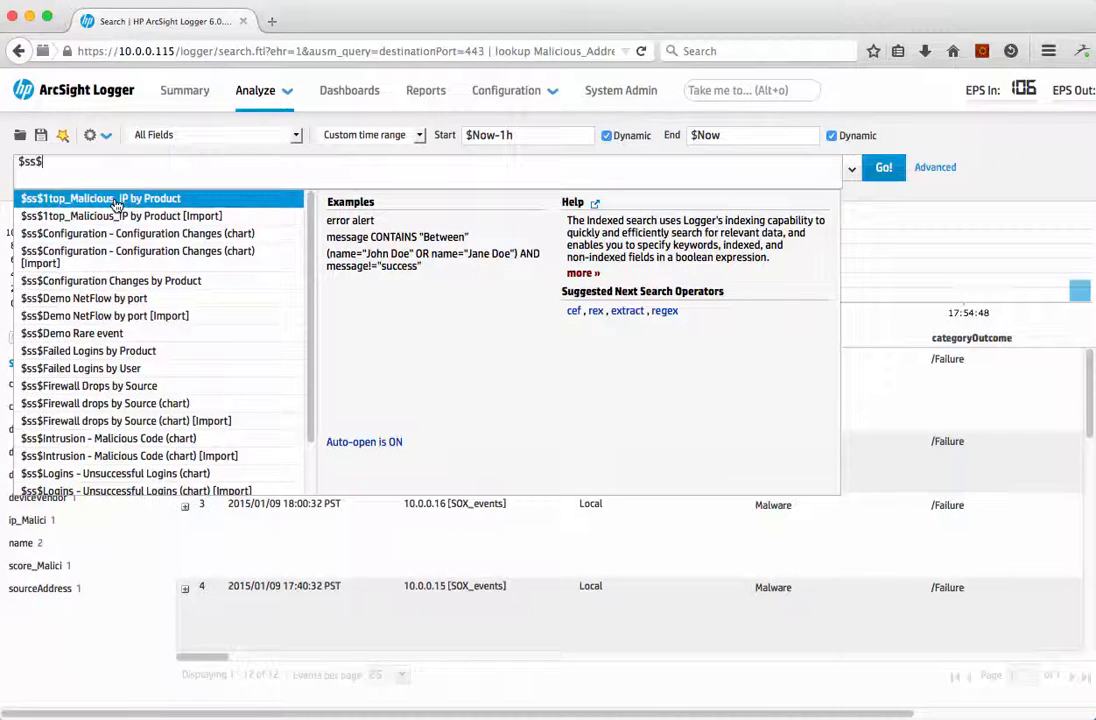
scroll(130, 256, down, 1)
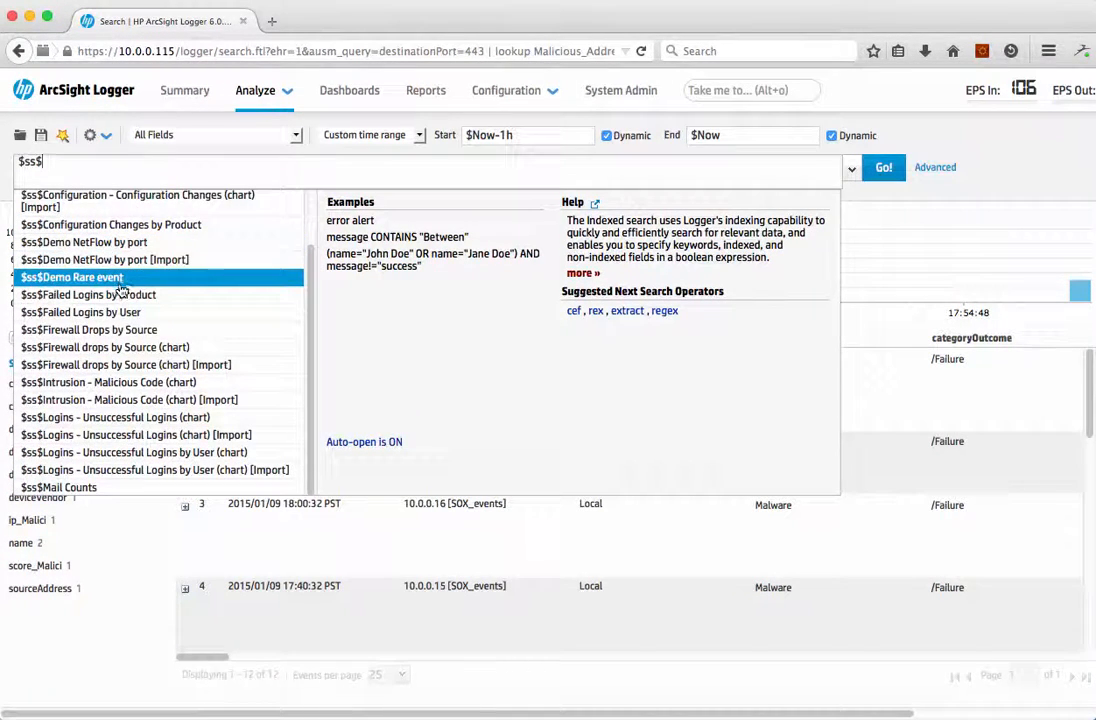
click(157, 296)
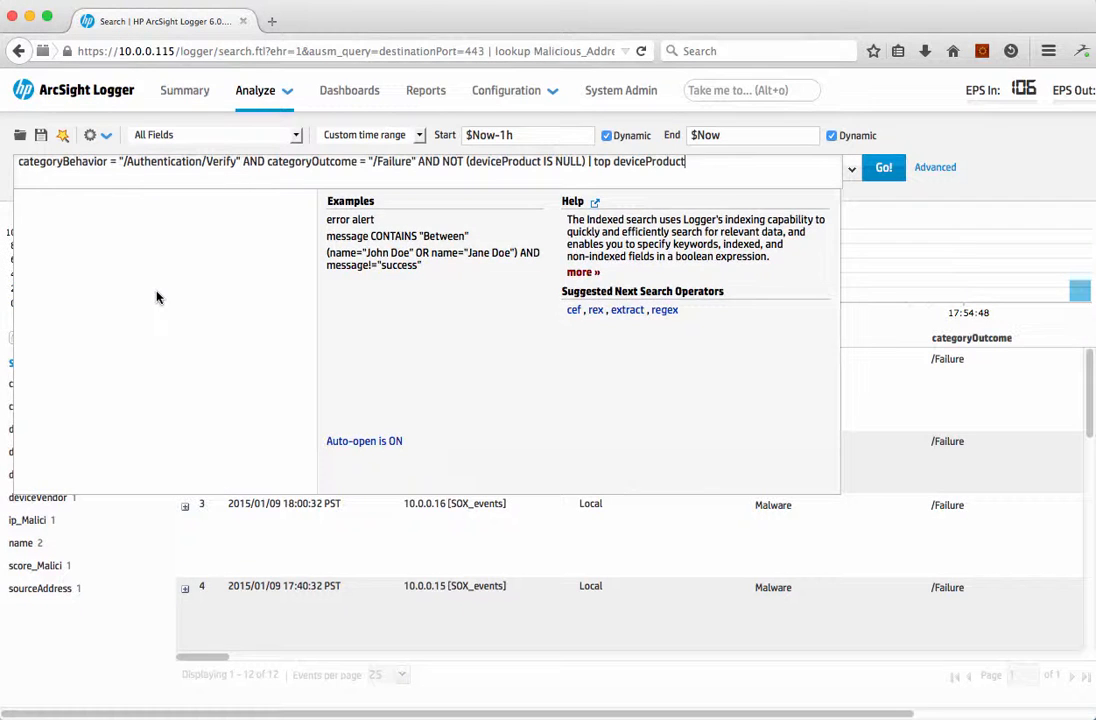
click(884, 168)
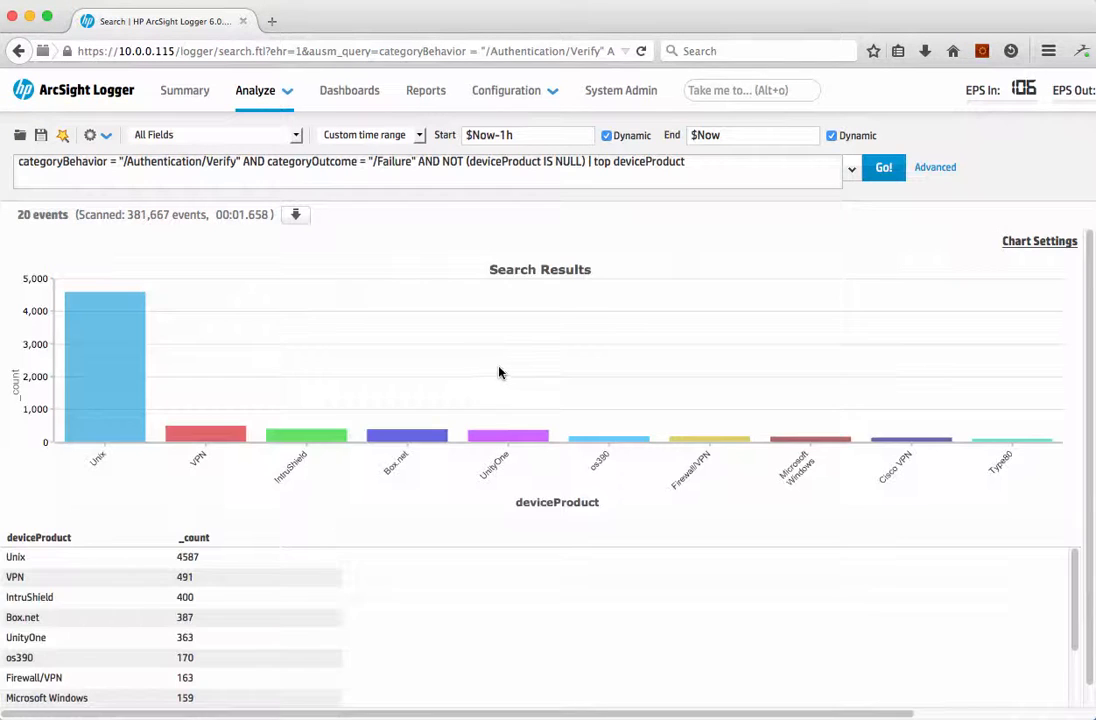
mouse_move(126, 374)
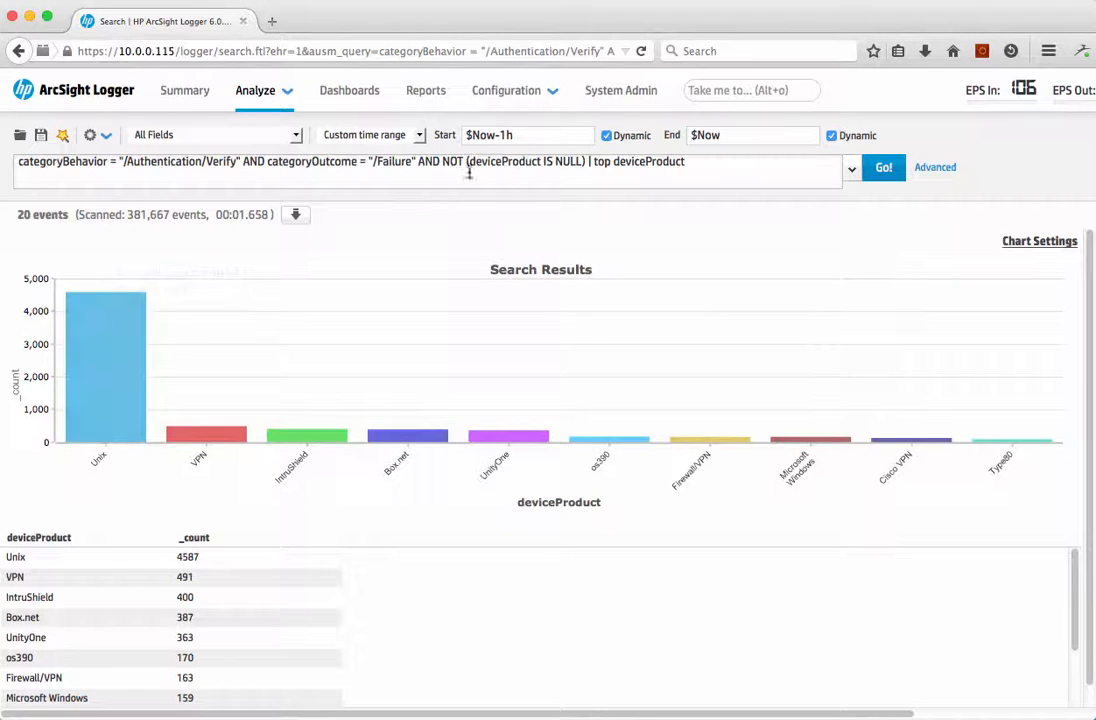
Step: Replace the query with the Firewall - Drop filter, found with the $filter$ prefix, and run it
click(690, 165)
key(super+a)
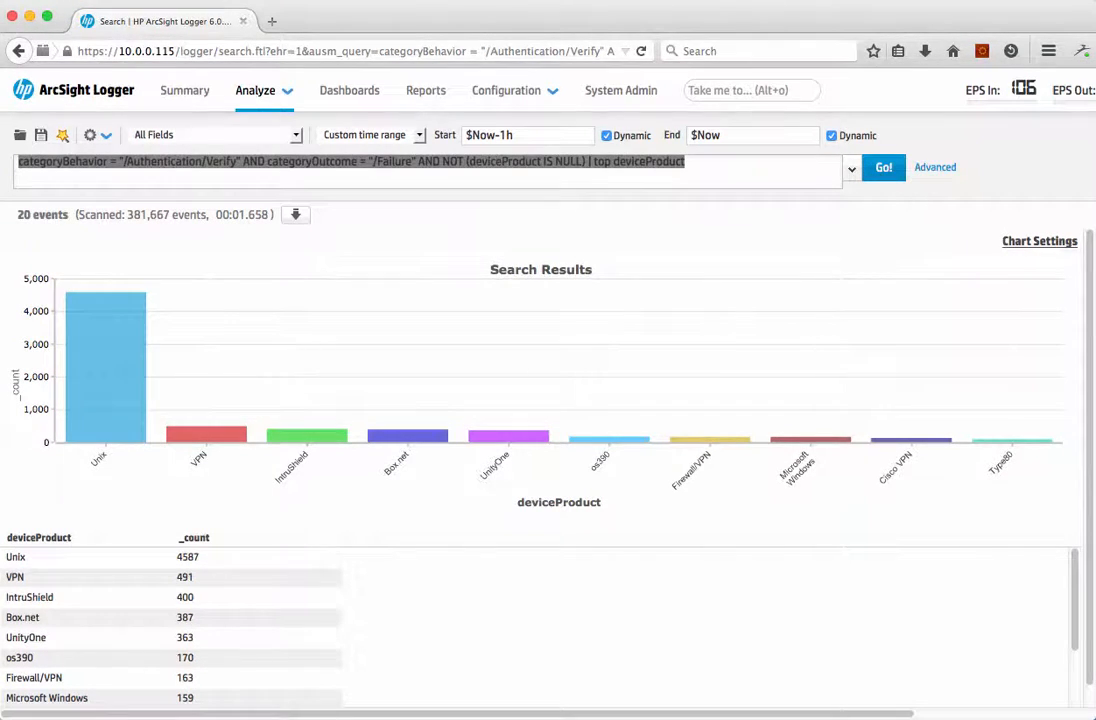
text($fil)
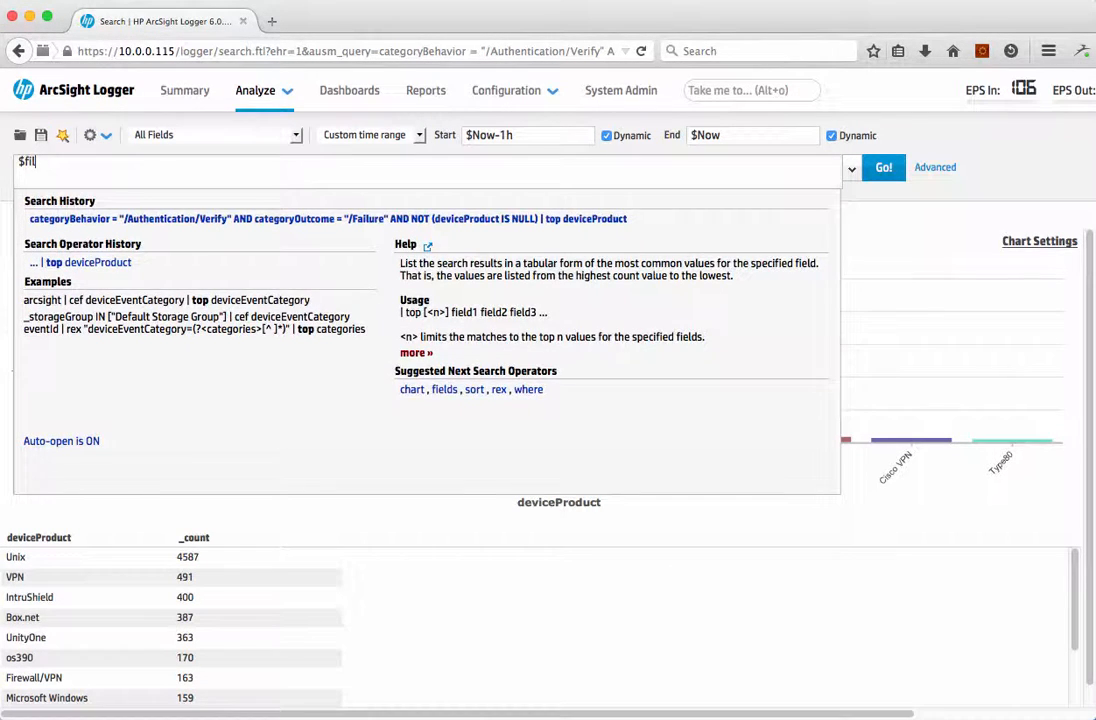
text(ter$)
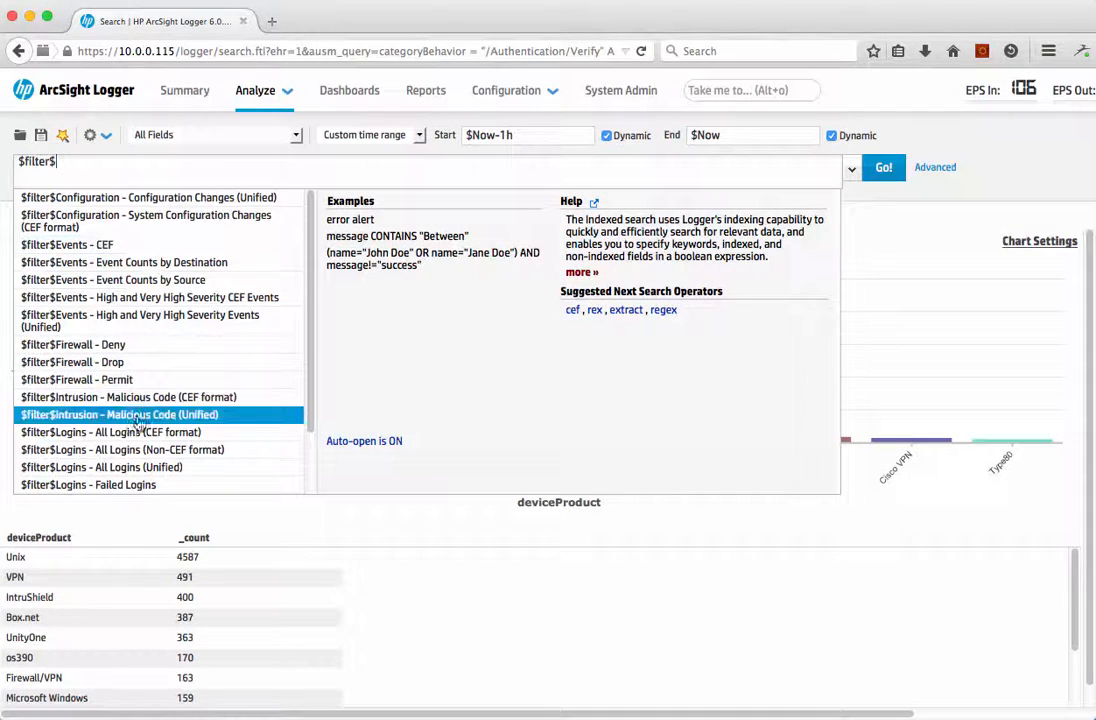
click(116, 365)
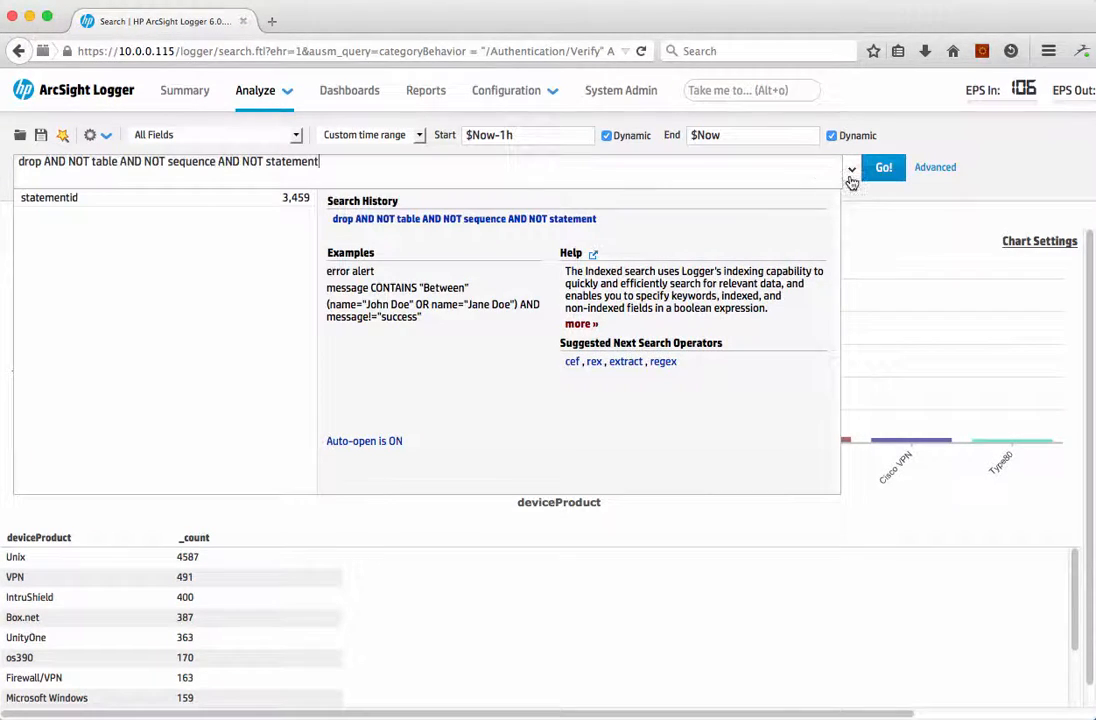
click(884, 167)
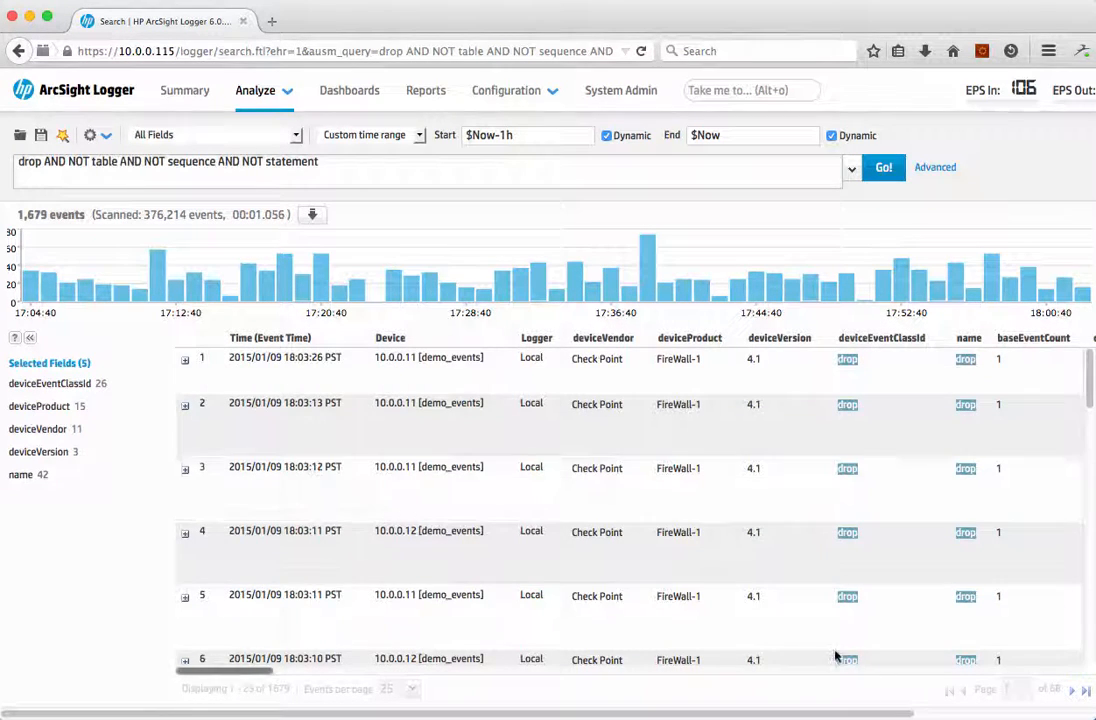
Step: Examine the value breakdowns of the deviceProduct, deviceVersion and deviceVendor fields in the firewall drop results
click(45, 406)
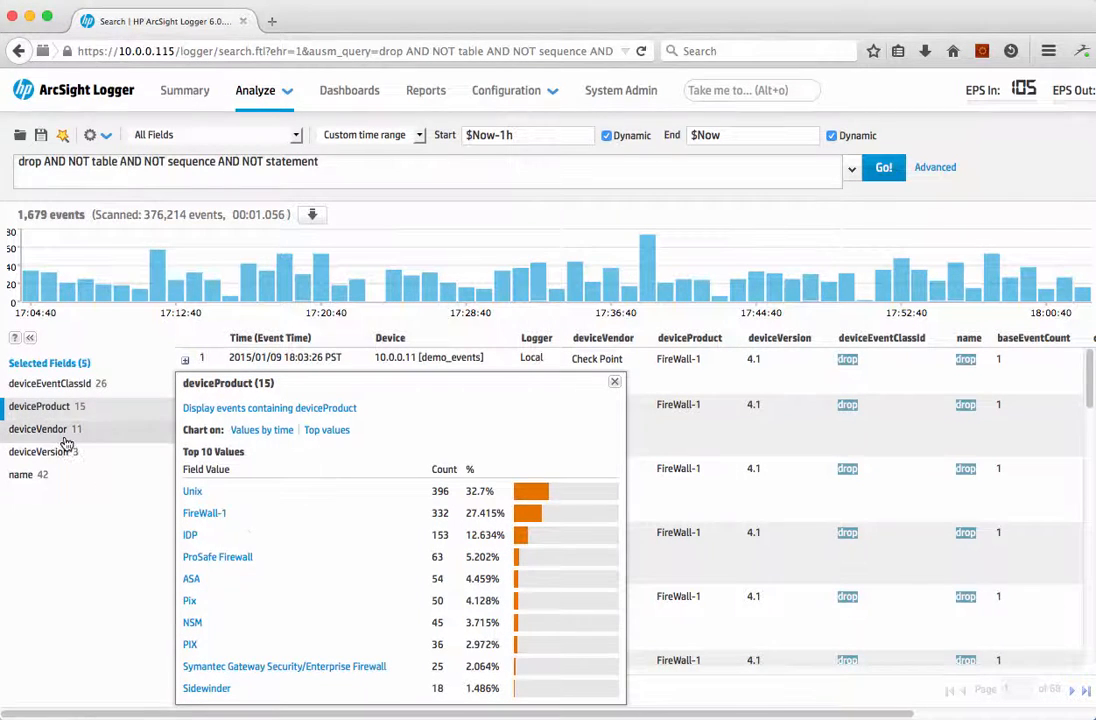
click(168, 543)
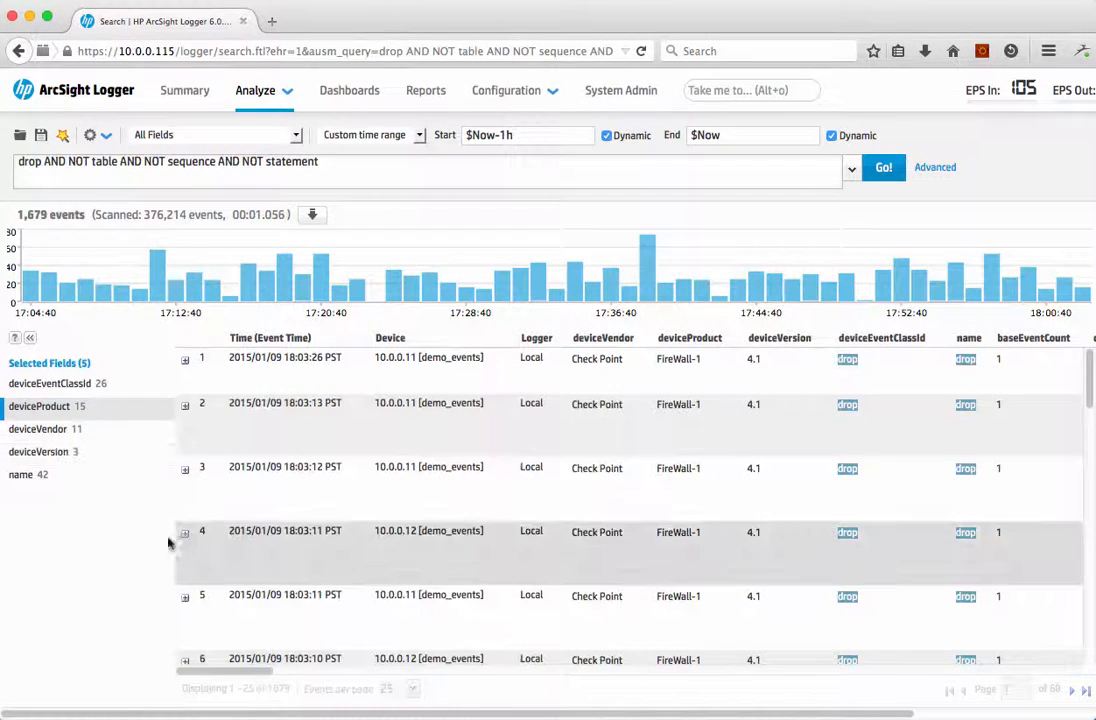
click(30, 453)
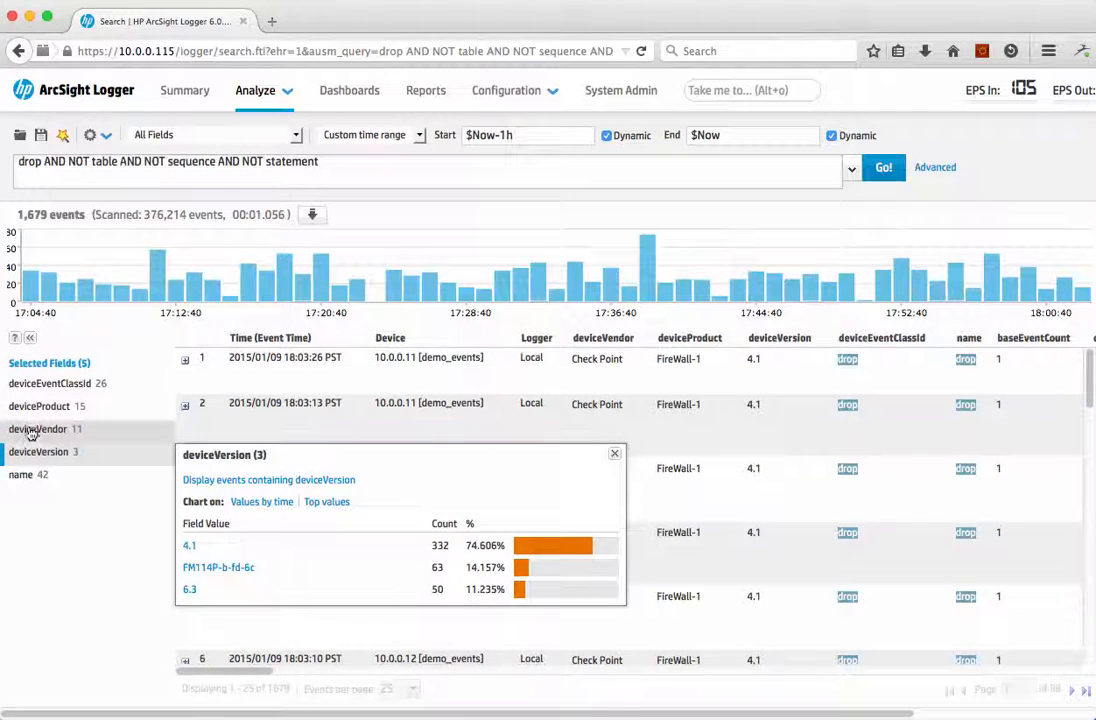
click(32, 430)
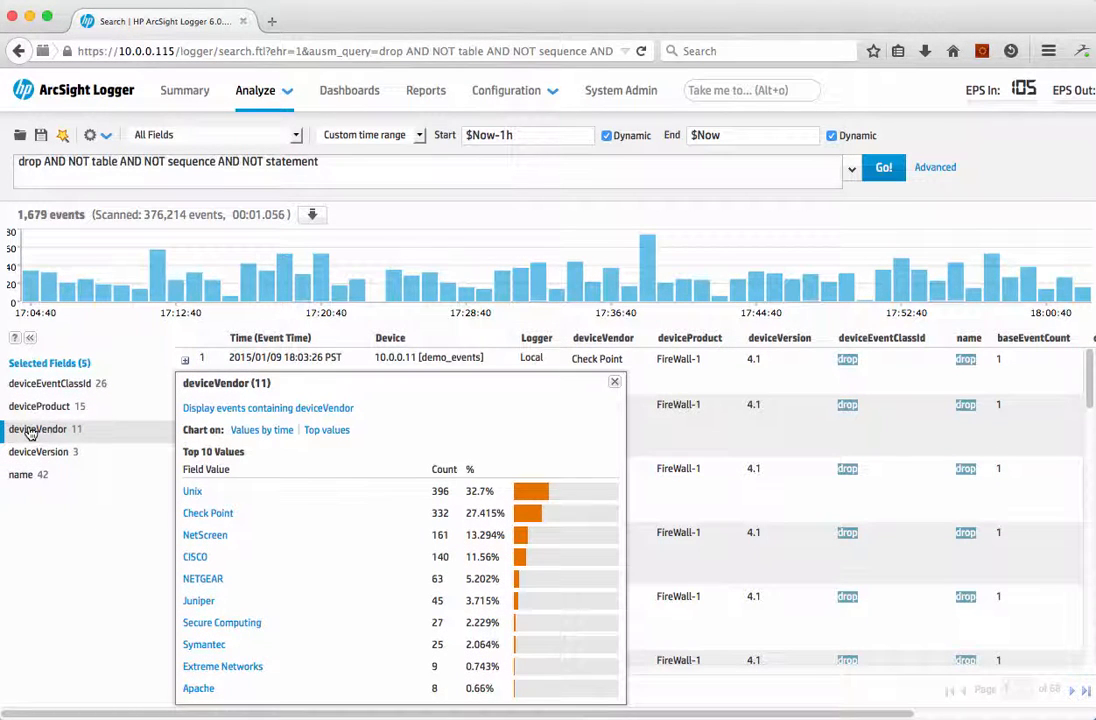